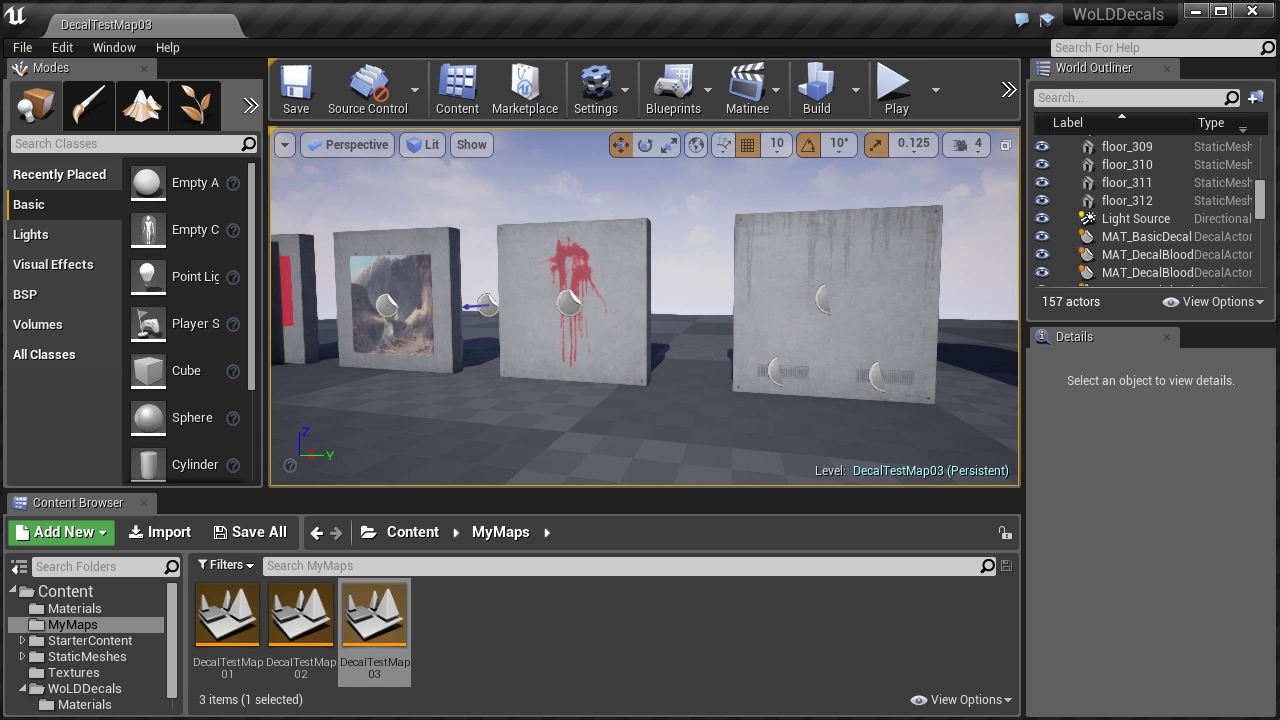
# Step: Move the poster-wall decal MAT_Decal_FirstDecal6 along Y from 3420 to 2690
pyautogui.moveTo(814, 331); pyautogui.dragTo(570, 162, button='right')
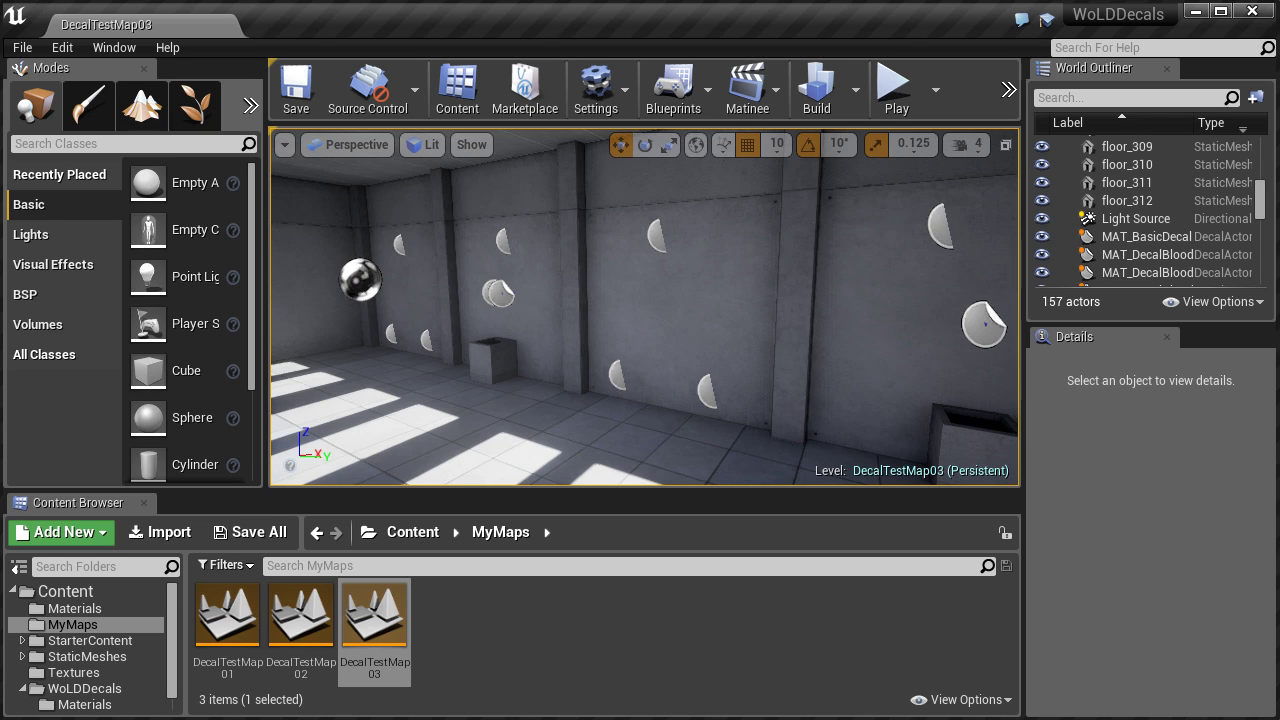
pyautogui.moveTo(749, 251); pyautogui.dragTo(677, 349, button='right')
pyautogui.click(677, 349)
pyautogui.keyDown('shift'); pyautogui.moveTo(777, 380); pyautogui.dragTo(396, 257); pyautogui.keyUp('shift')
pyautogui.moveTo(397, 260); pyautogui.dragTo(442, 159, button='right')
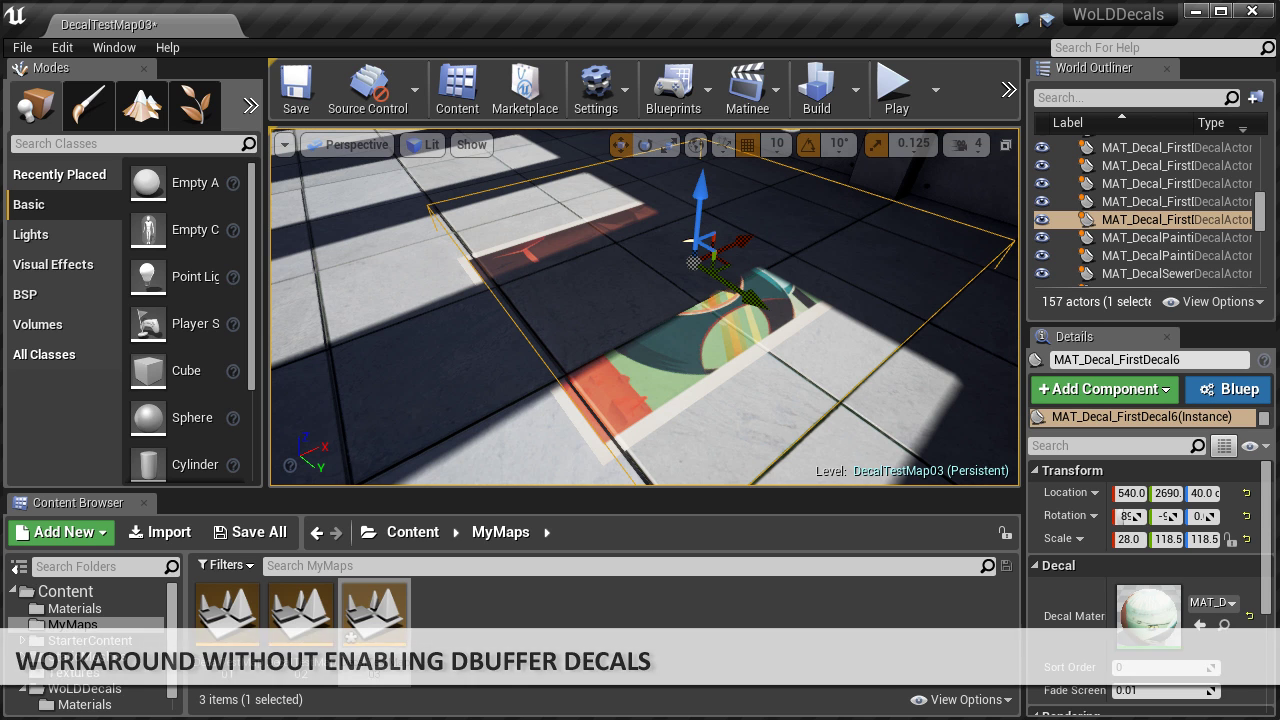
pyautogui.moveTo(807, 402)
pyautogui.mouseDown(button='right')
pyautogui.moveTo(834, 309)
pyautogui.moveTo(737, 306)
pyautogui.moveTo(699, 262)
pyautogui.moveTo(807, 411)
pyautogui.mouseUp(button='right')
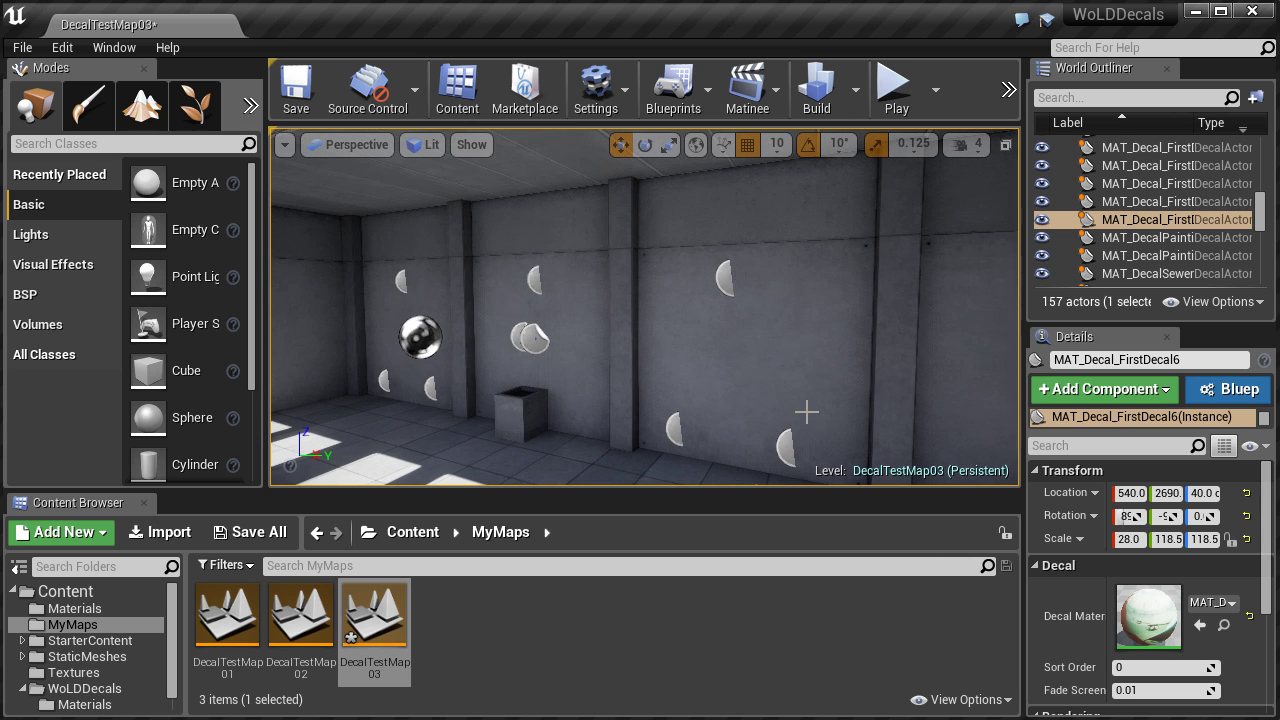
# Step: Place a Point Light by the wall, scale its attenuation to 200 and raise it to Z 240
pyautogui.click(31, 235)
pyautogui.moveTo(202, 229); pyautogui.dragTo(28, 357)
pyautogui.press('r')
pyautogui.press('f')
pyautogui.moveTo(339, 379); pyautogui.dragTo(568, 181)
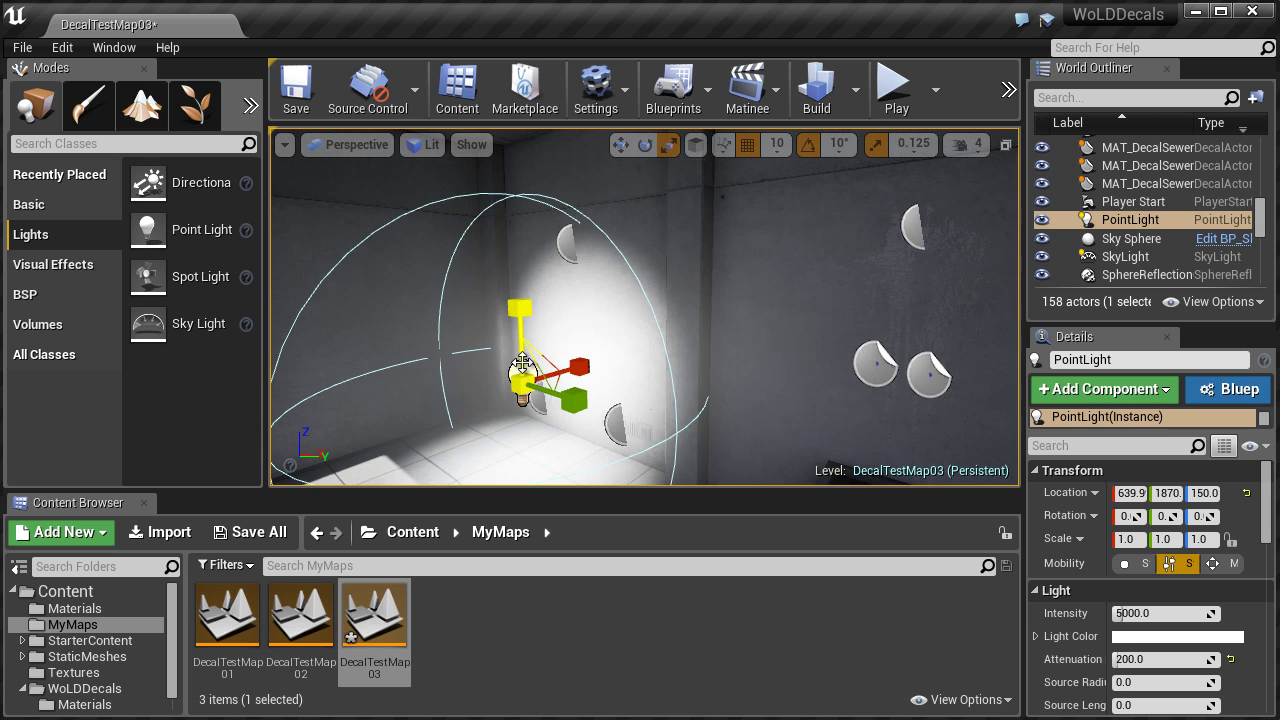
pyautogui.press('w')
pyautogui.moveTo(520, 330); pyautogui.dragTo(720, 368)
# Step: Alt-drag copies of the light along the wall and set the first light's mobility to Static
pyautogui.keyDown('alt'); pyautogui.keyDown('shift'); pyautogui.moveTo(545, 298); pyautogui.dragTo(378, 358); pyautogui.keyUp('shift'); pyautogui.keyUp('alt')
pyautogui.moveTo(378, 358); pyautogui.dragTo(591, 341, button='right')
pyautogui.click(591, 341)
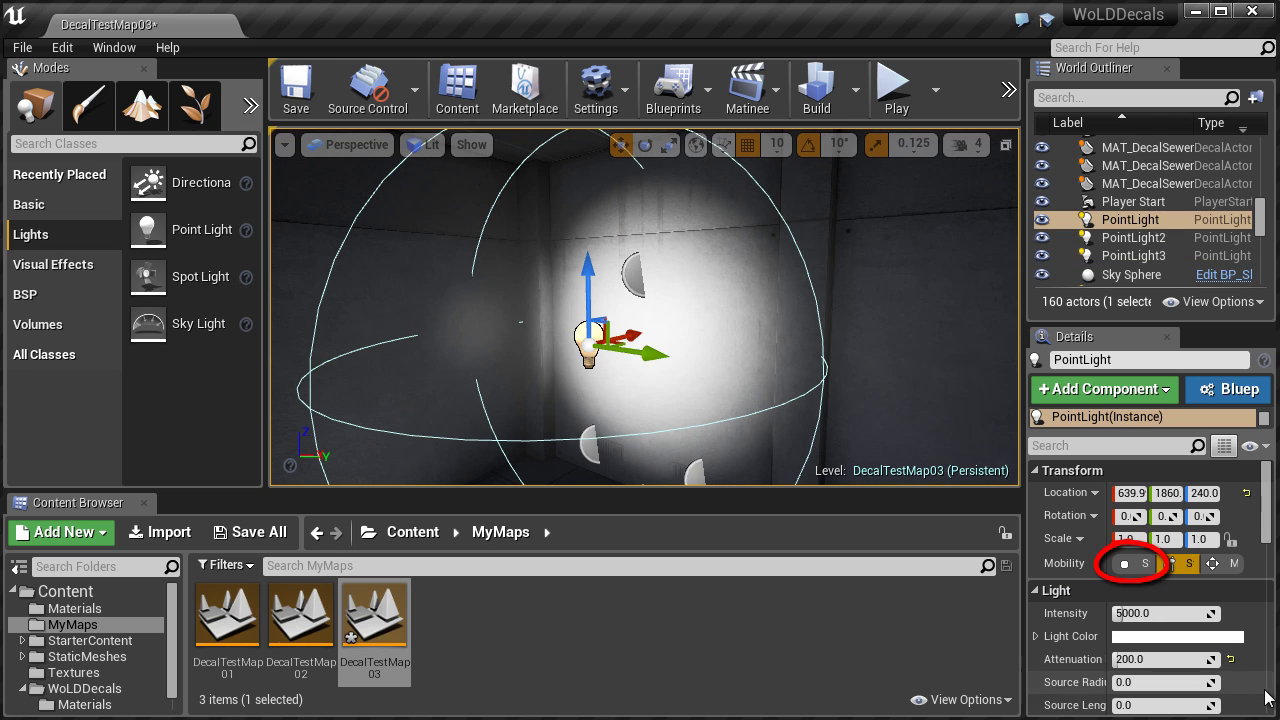
pyautogui.click(1133, 566)
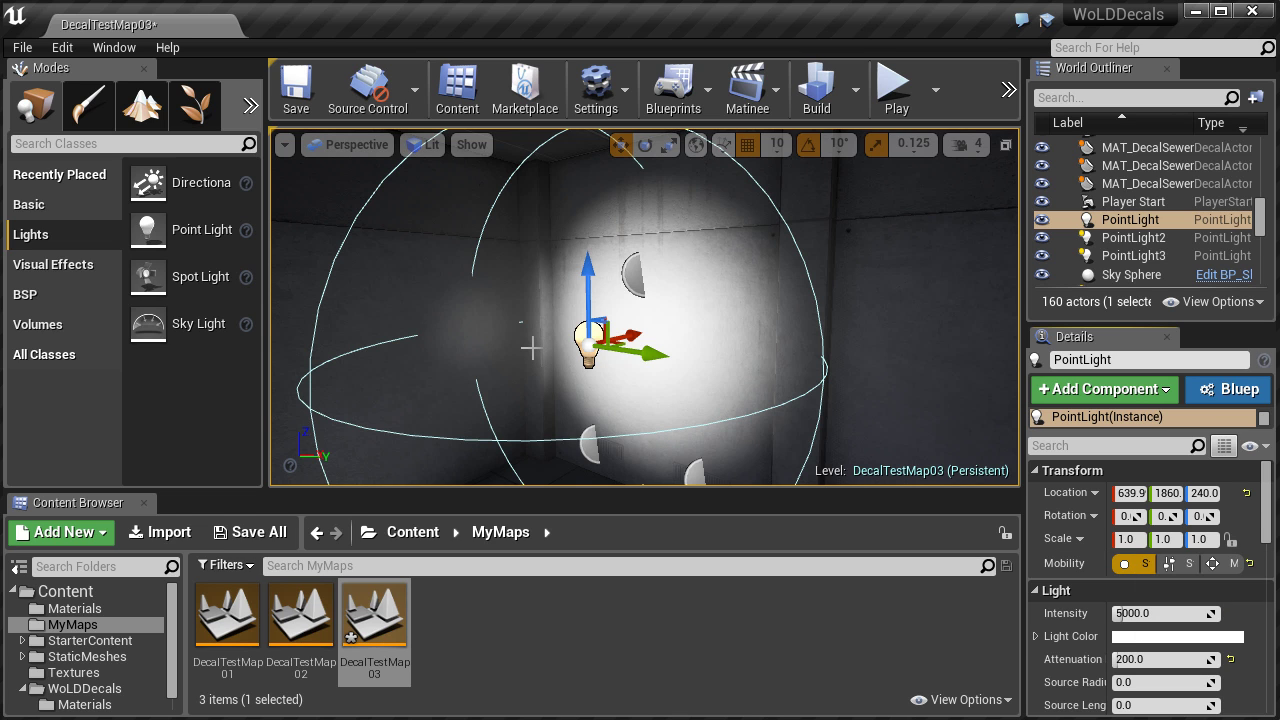
pyautogui.moveTo(530, 348); pyautogui.dragTo(695, 317)
# Step: Set PointLight3's mobility to Movable and compare the three point lights
pyautogui.click(626, 336)
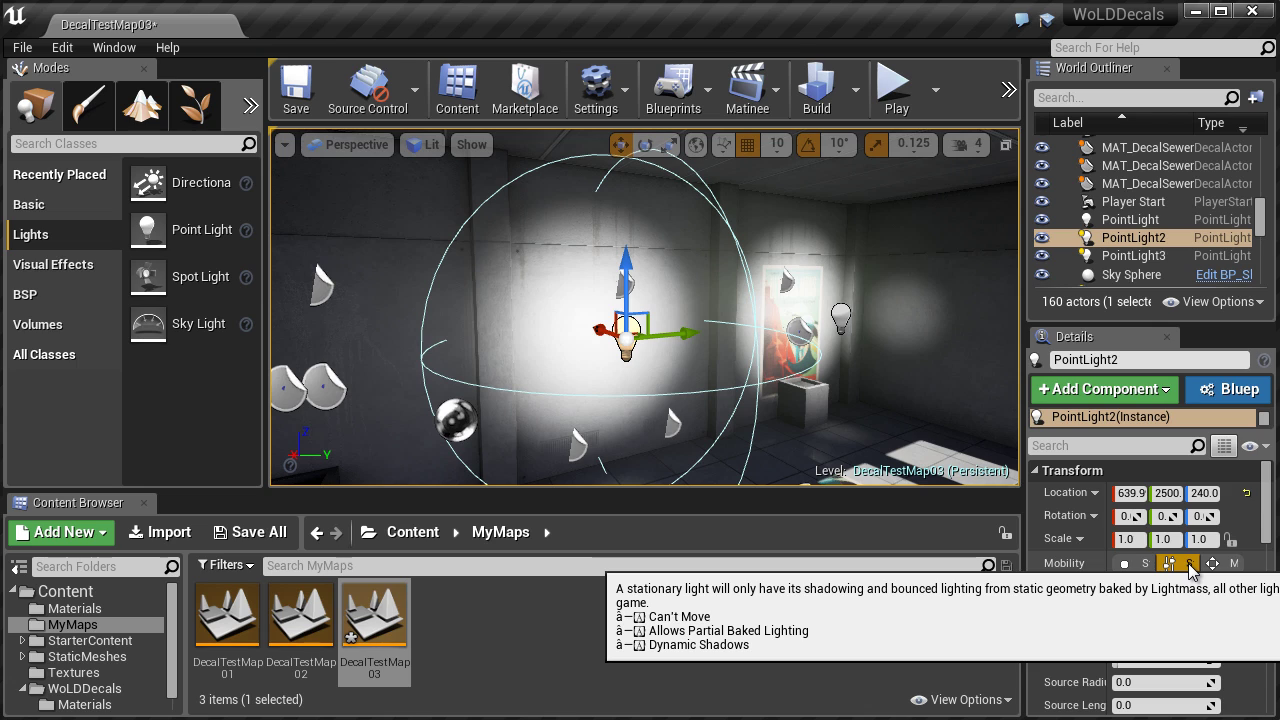
pyautogui.click(840, 318)
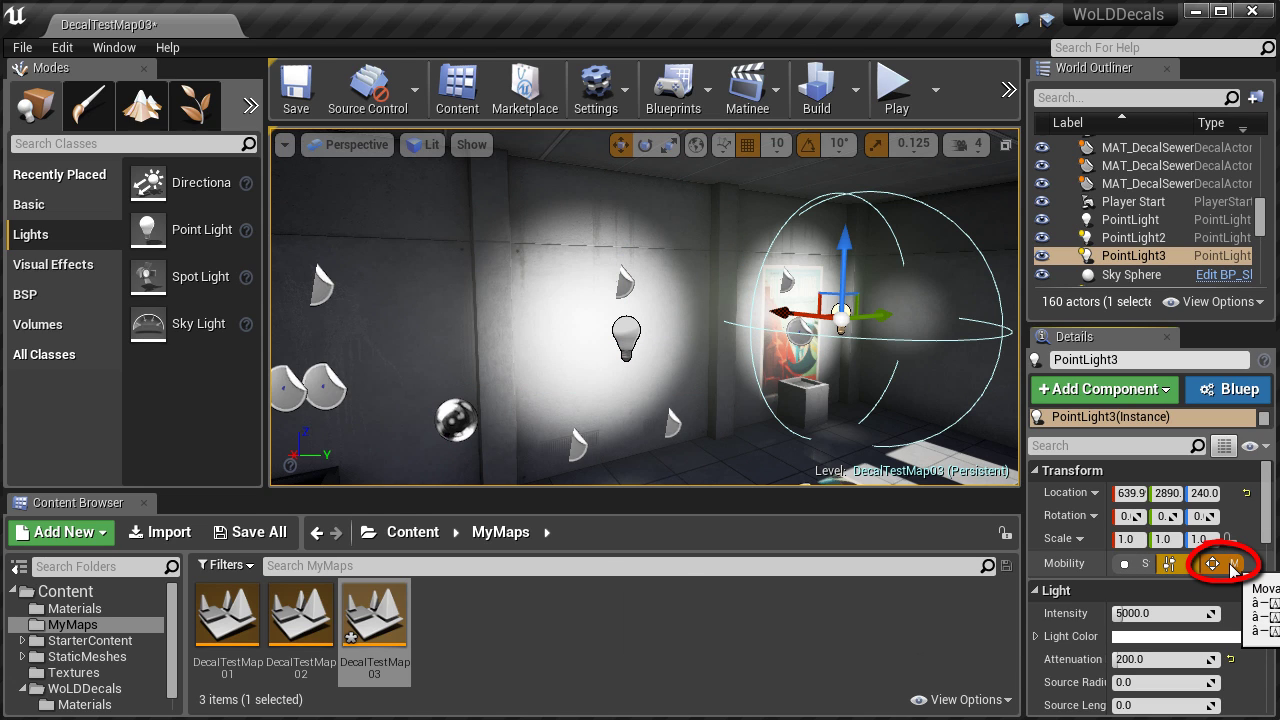
pyautogui.click(1229, 564)
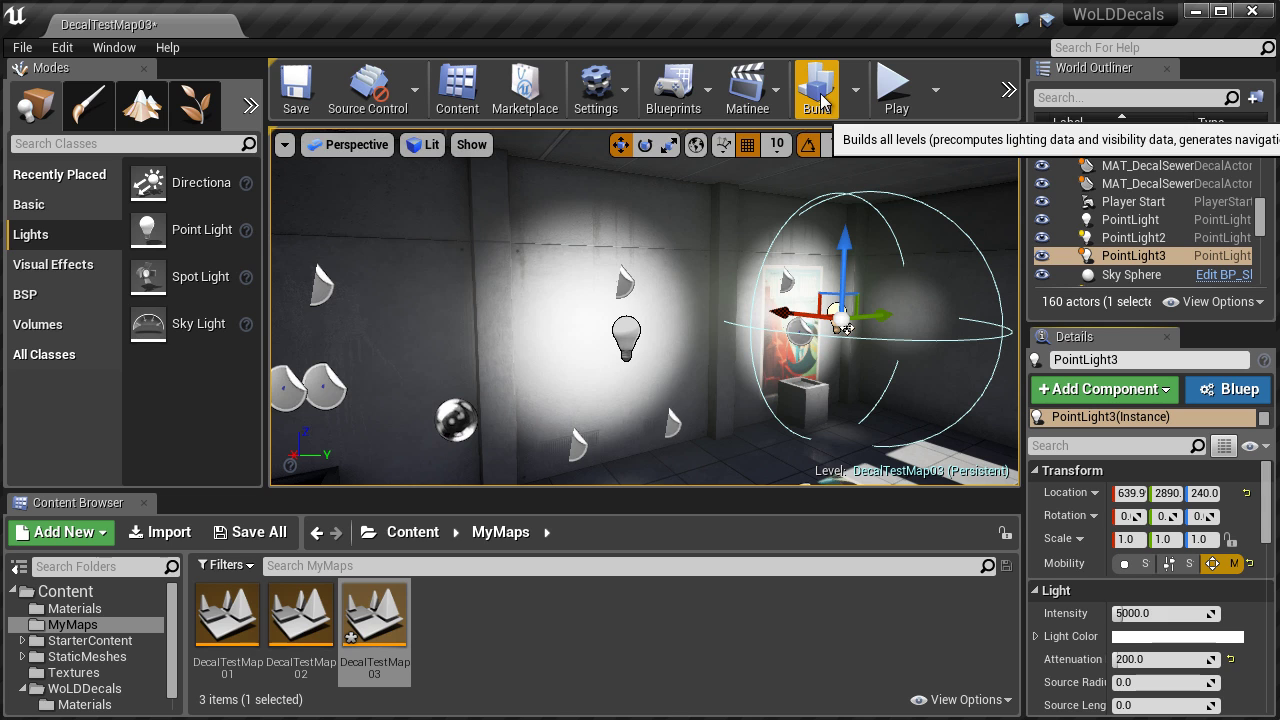
pyautogui.moveTo(717, 428); pyautogui.dragTo(663, 275)
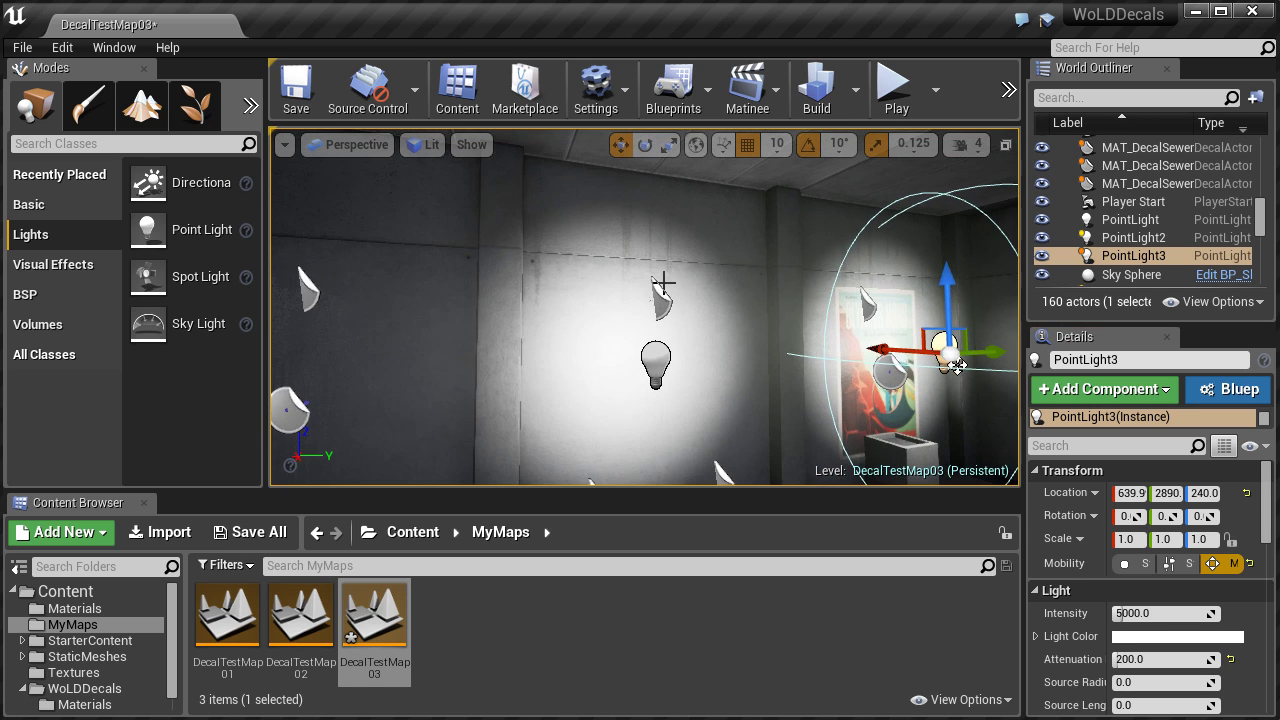
pyautogui.click(655, 358)
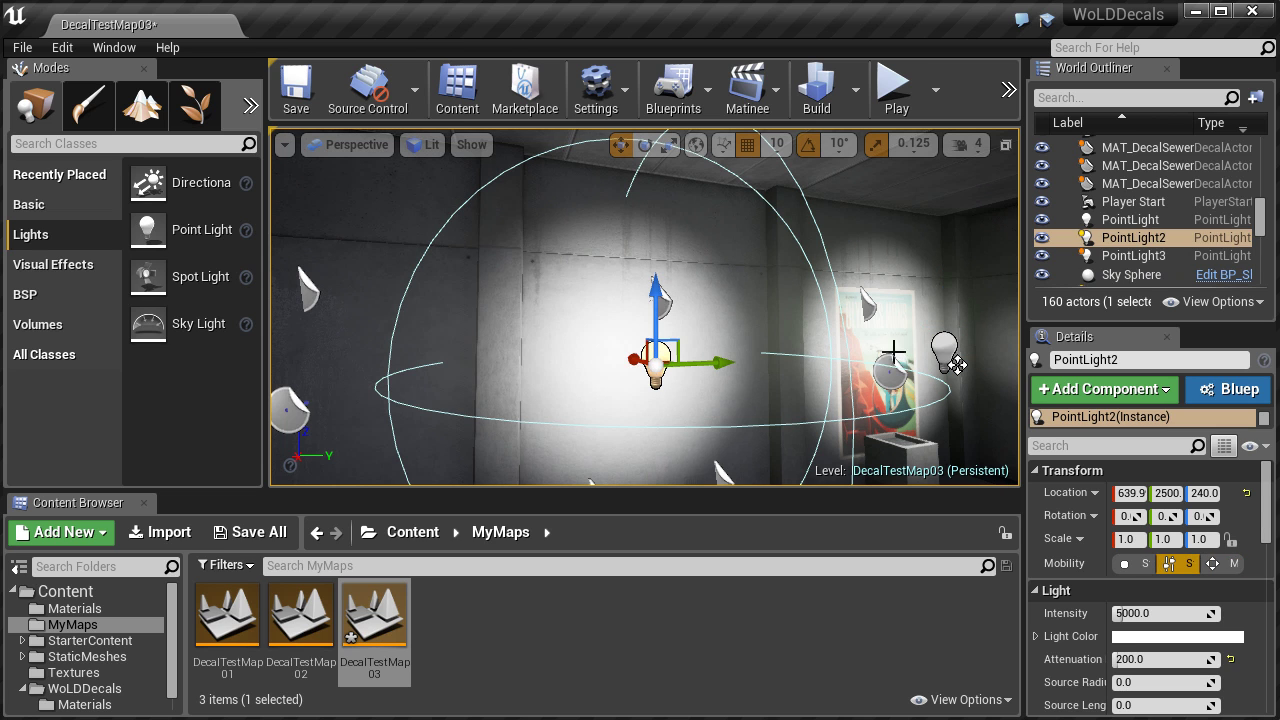
pyautogui.click(944, 348)
pyautogui.moveTo(646, 402); pyautogui.dragTo(726, 400)
pyautogui.click(632, 312)
pyautogui.moveTo(632, 312); pyautogui.dragTo(793, 339)
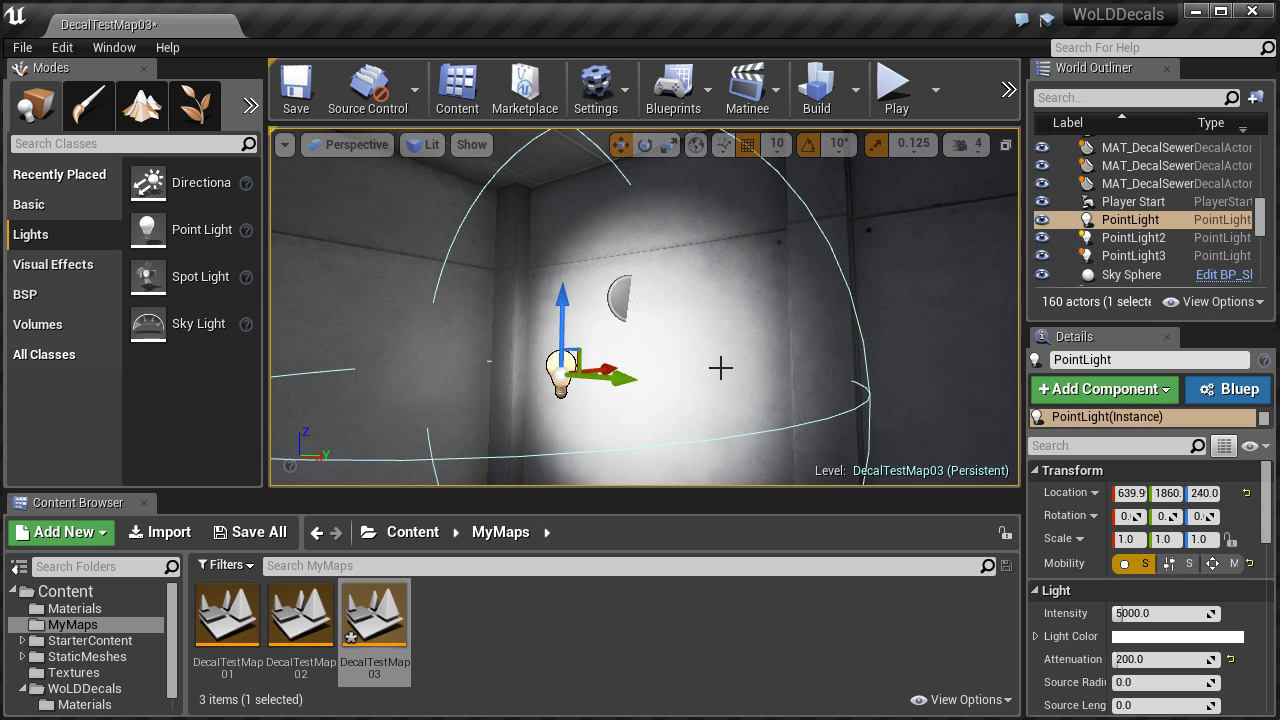
pyautogui.moveTo(720, 368); pyautogui.dragTo(861, 326)
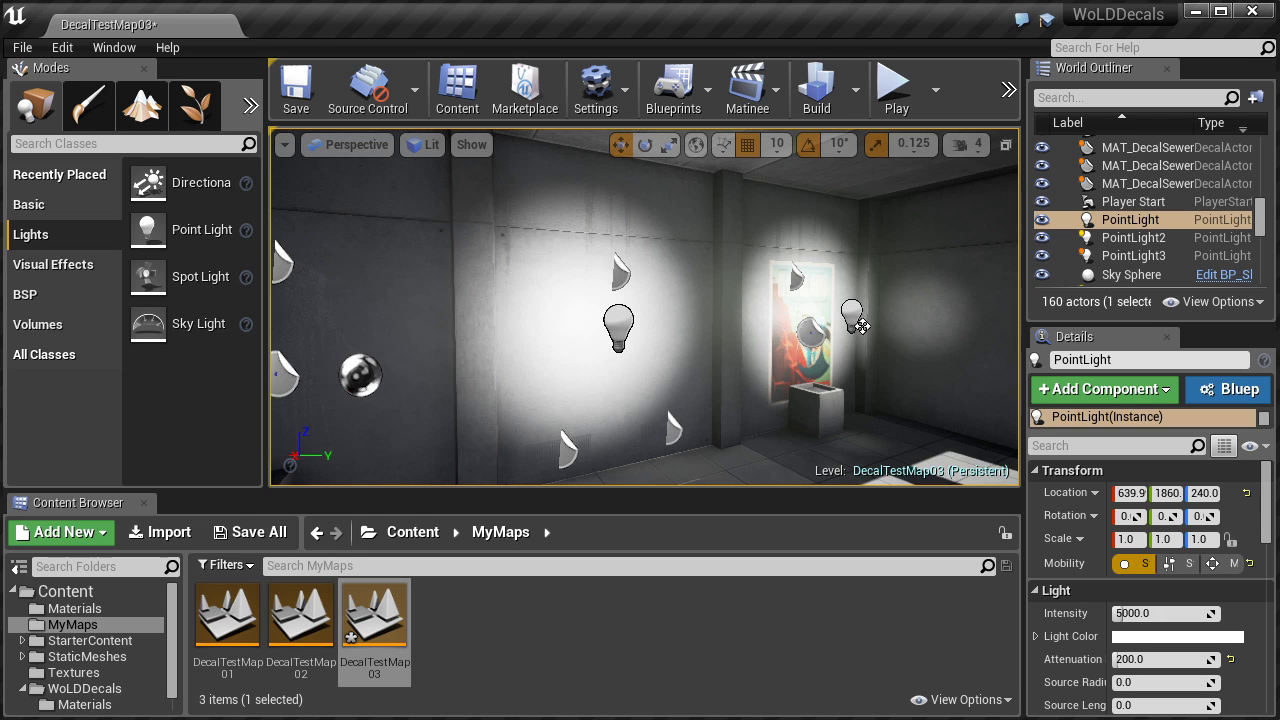
# Step: Delete PointLight3, PointLight2 and the first point light from the level
pyautogui.click(852, 318)
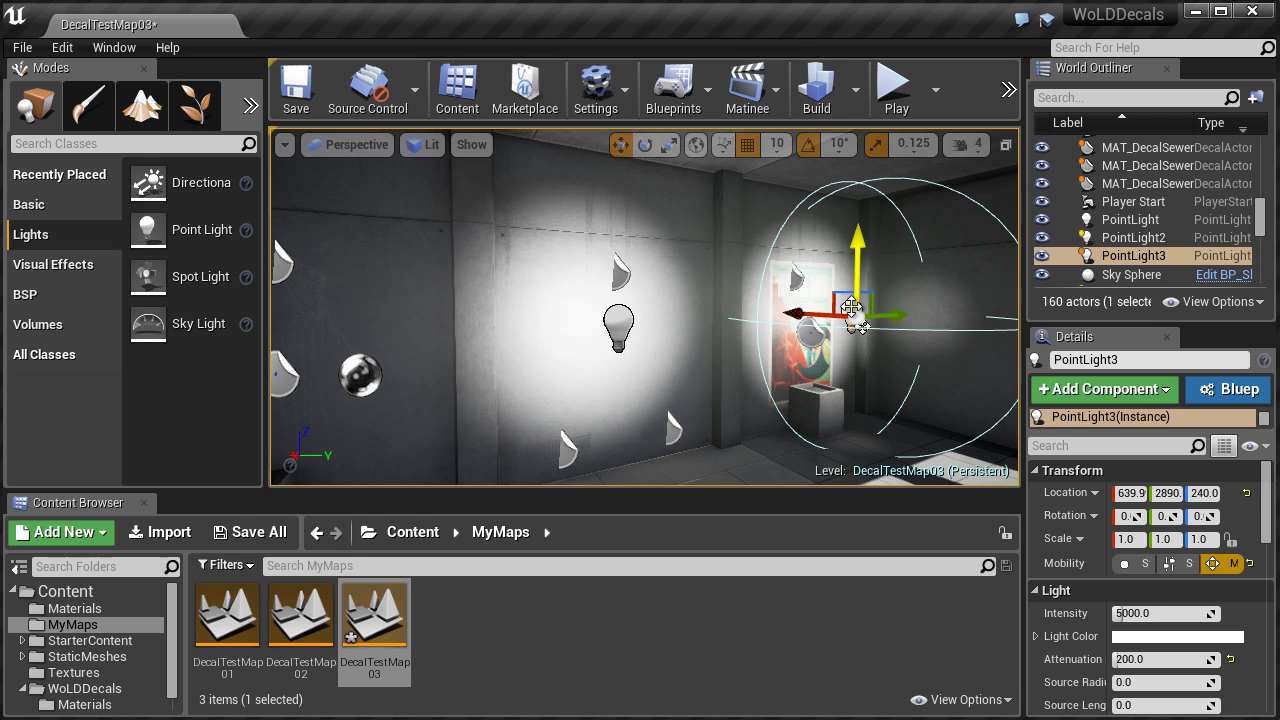
pyautogui.press('Delete')
pyautogui.click(619, 325)
pyautogui.press('Delete')
pyautogui.moveTo(828, 294); pyautogui.dragTo(470, 300)
pyautogui.click(677, 298)
pyautogui.press('Delete')
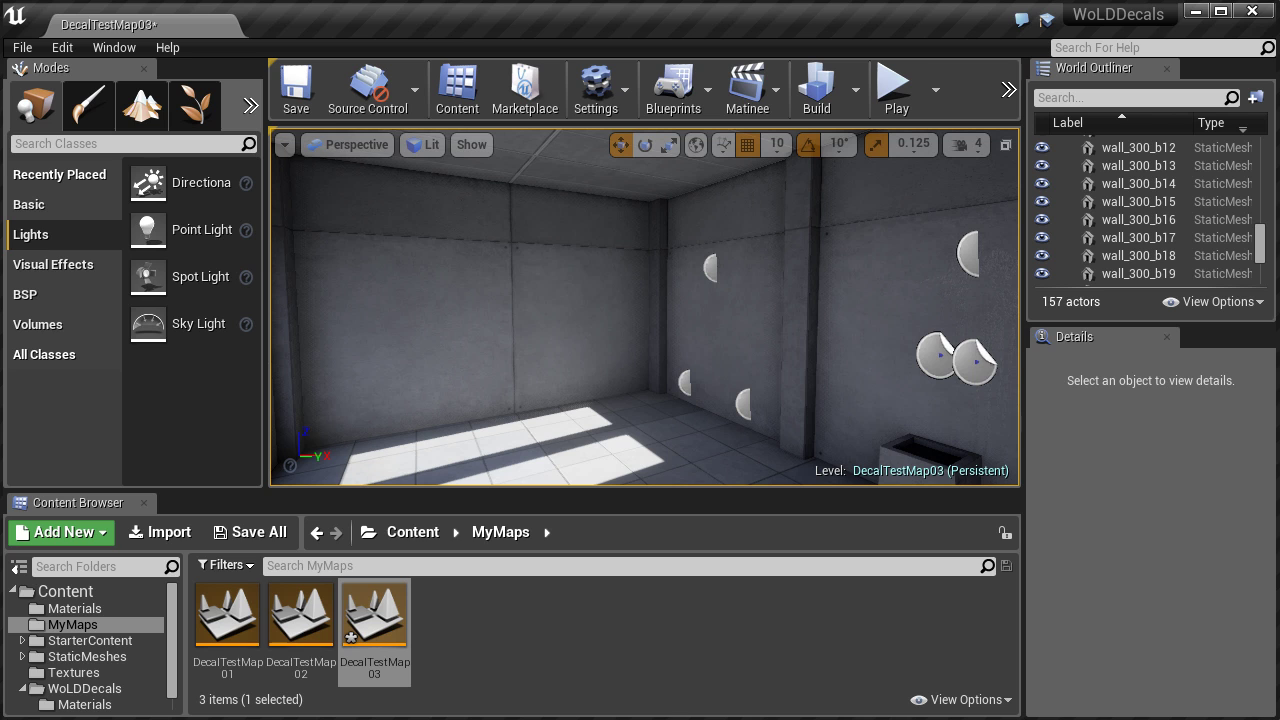
# Step: In Rendering settings, enable DBuffer Decals, use Opaque and masked meshes for Early Z-pass, and tick Movables in early Z-pass
pyautogui.click(62, 47)
pyautogui.click(100, 329)
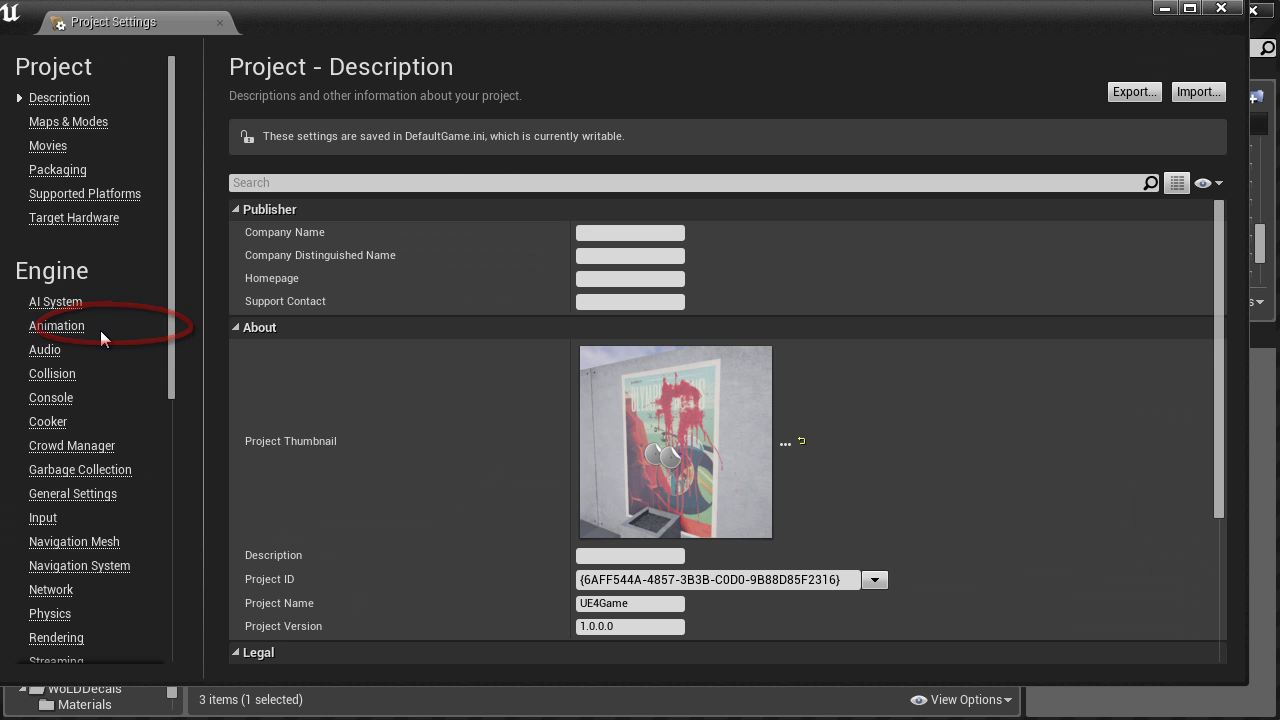
pyautogui.click(74, 641)
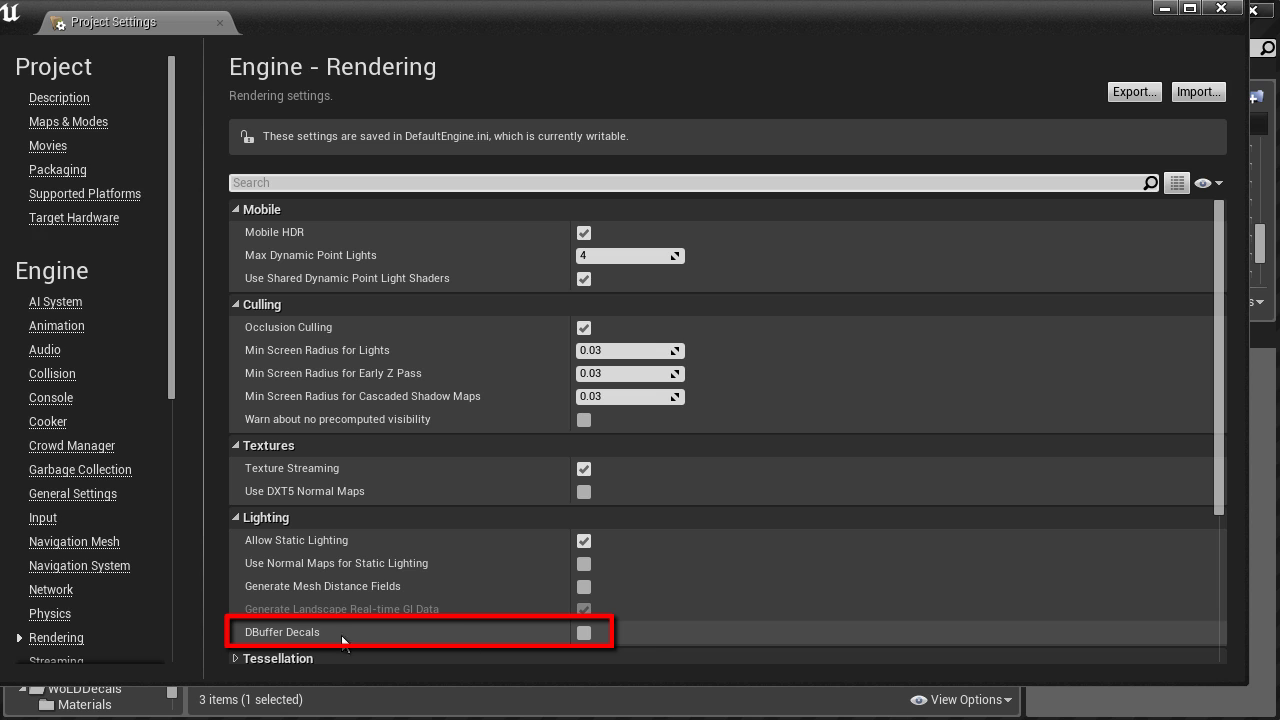
pyautogui.click(654, 630)
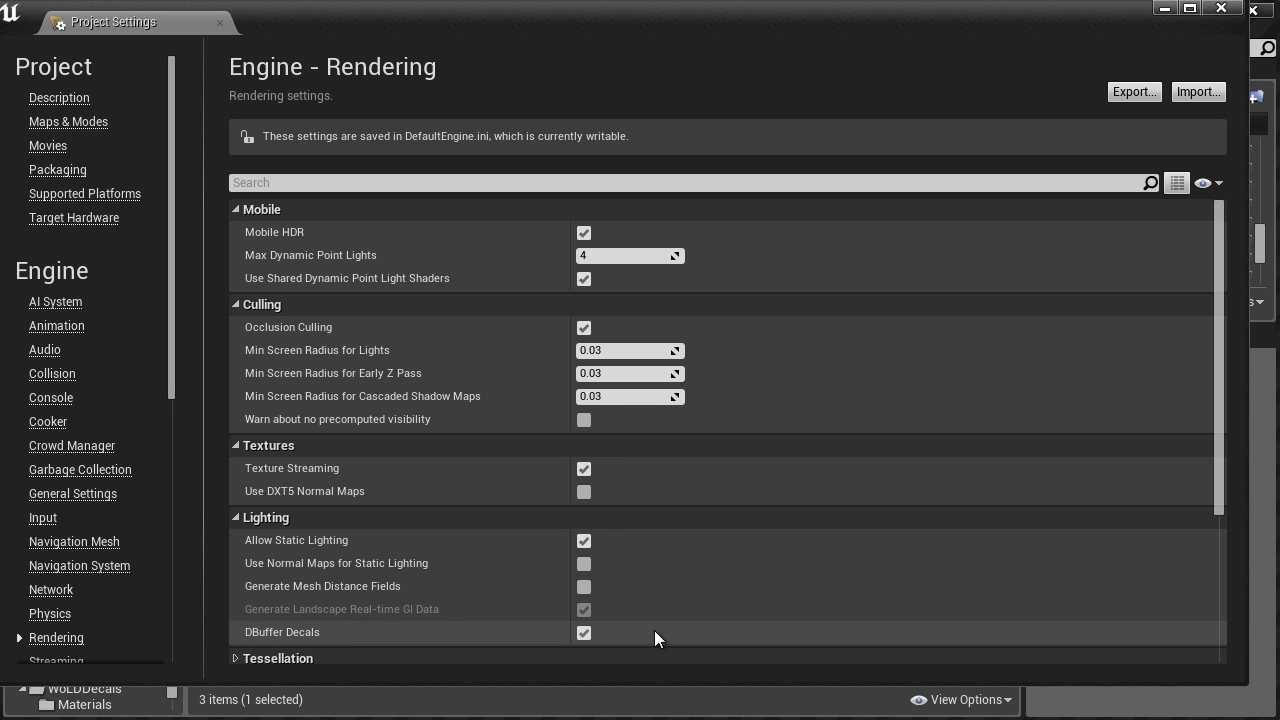
pyautogui.scroll(-5, 671, 524)
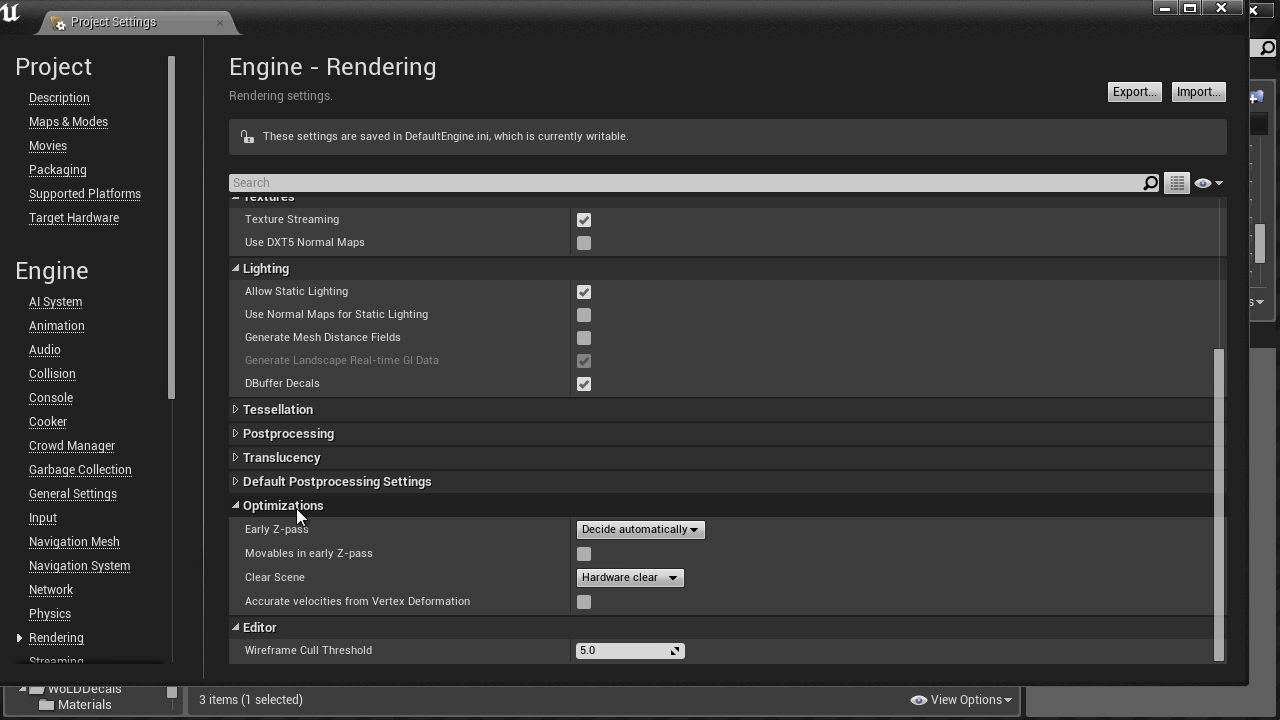
pyautogui.moveTo(282, 530)
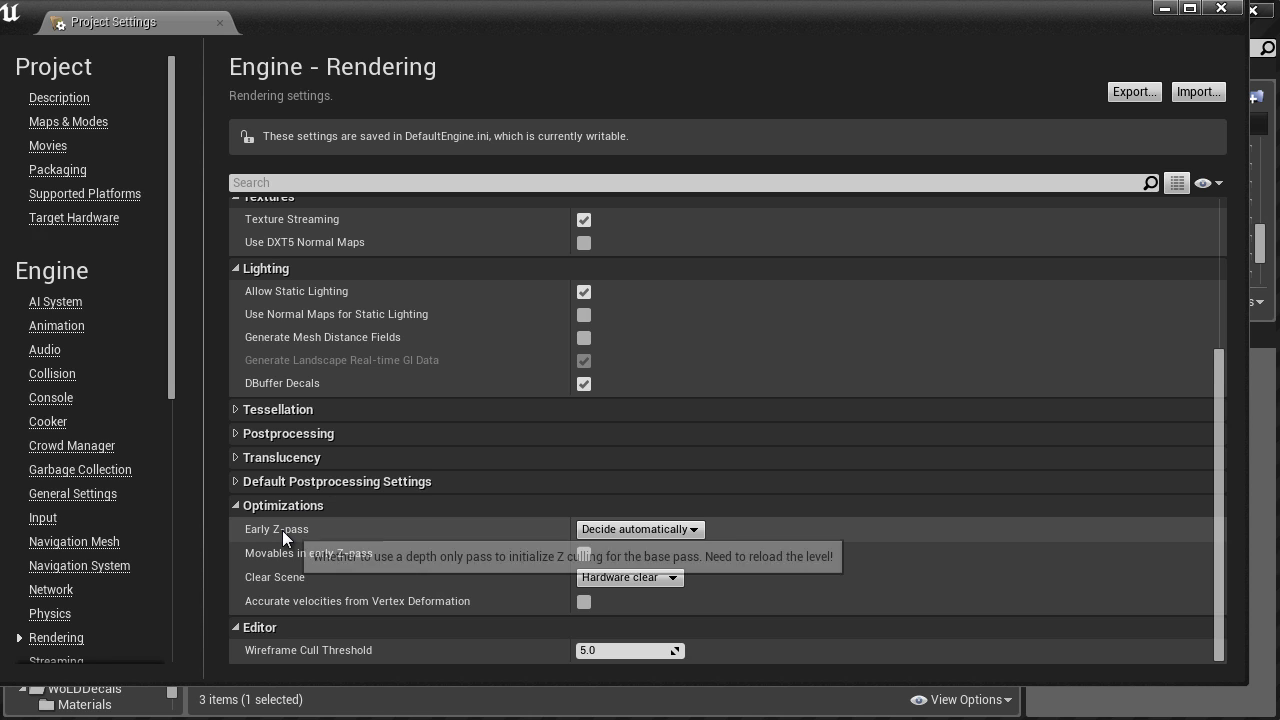
pyautogui.click(618, 531)
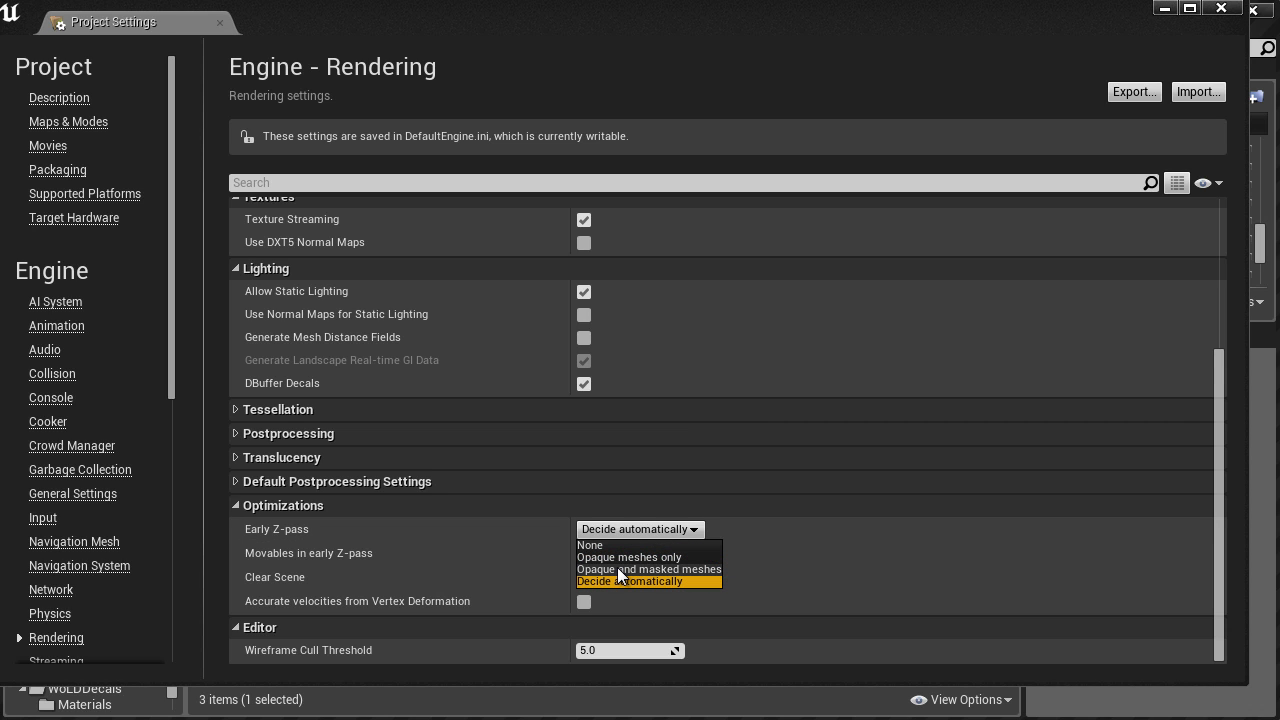
pyautogui.click(618, 569)
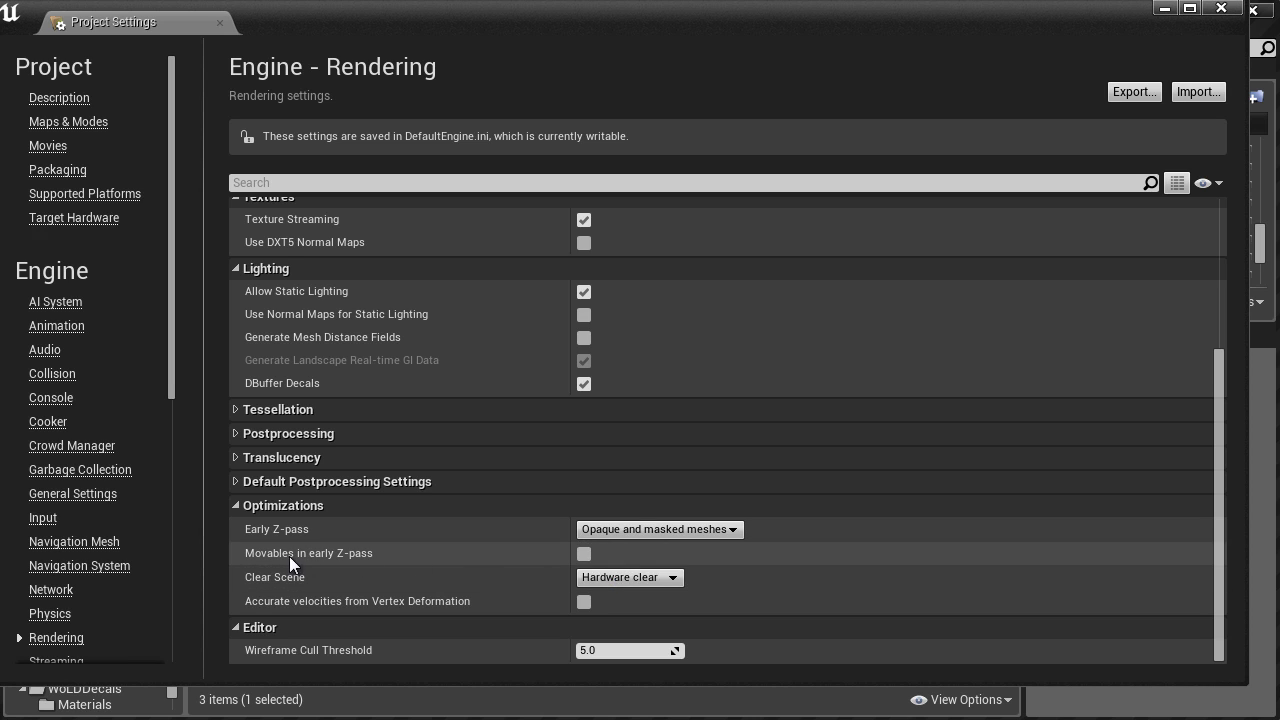
pyautogui.moveTo(281, 562)
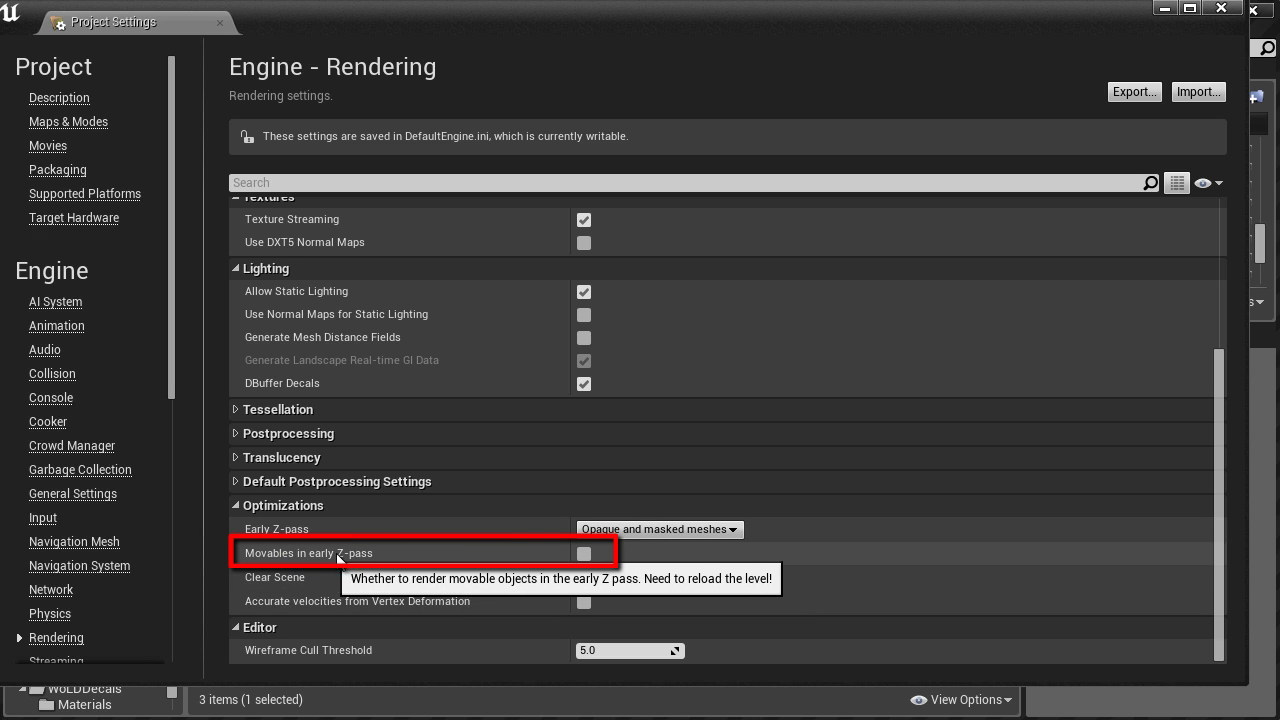
pyautogui.click(583, 553)
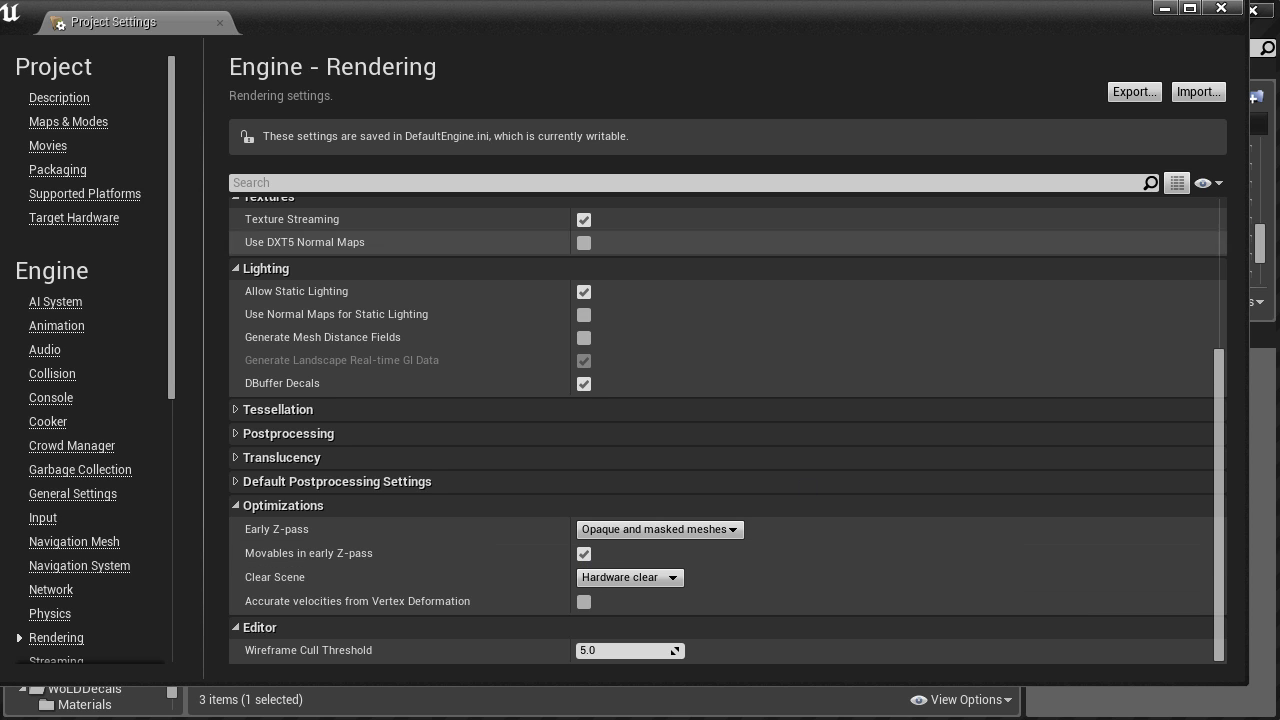
pyautogui.click(1221, 8)
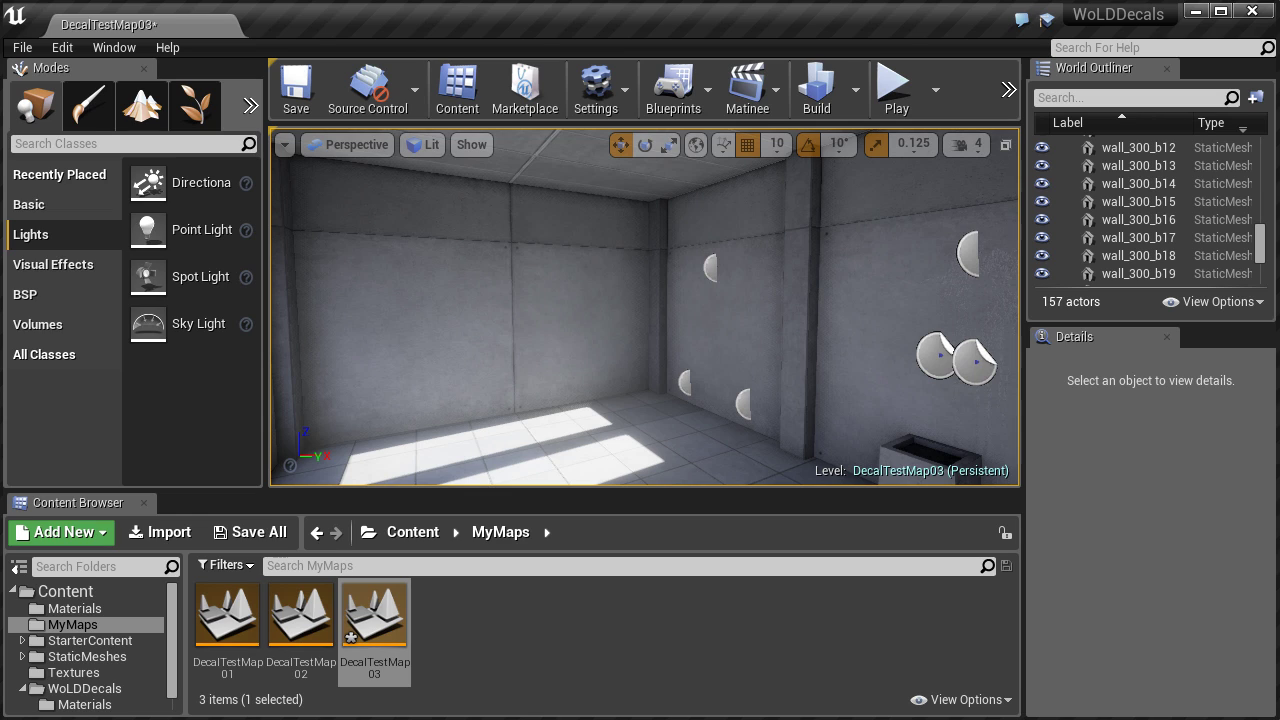
# Step: Close the editor for a restart, saving the modified DecalTestMap03 with Save Selected
pyautogui.click(1252, 11)
pyautogui.click(735, 534)
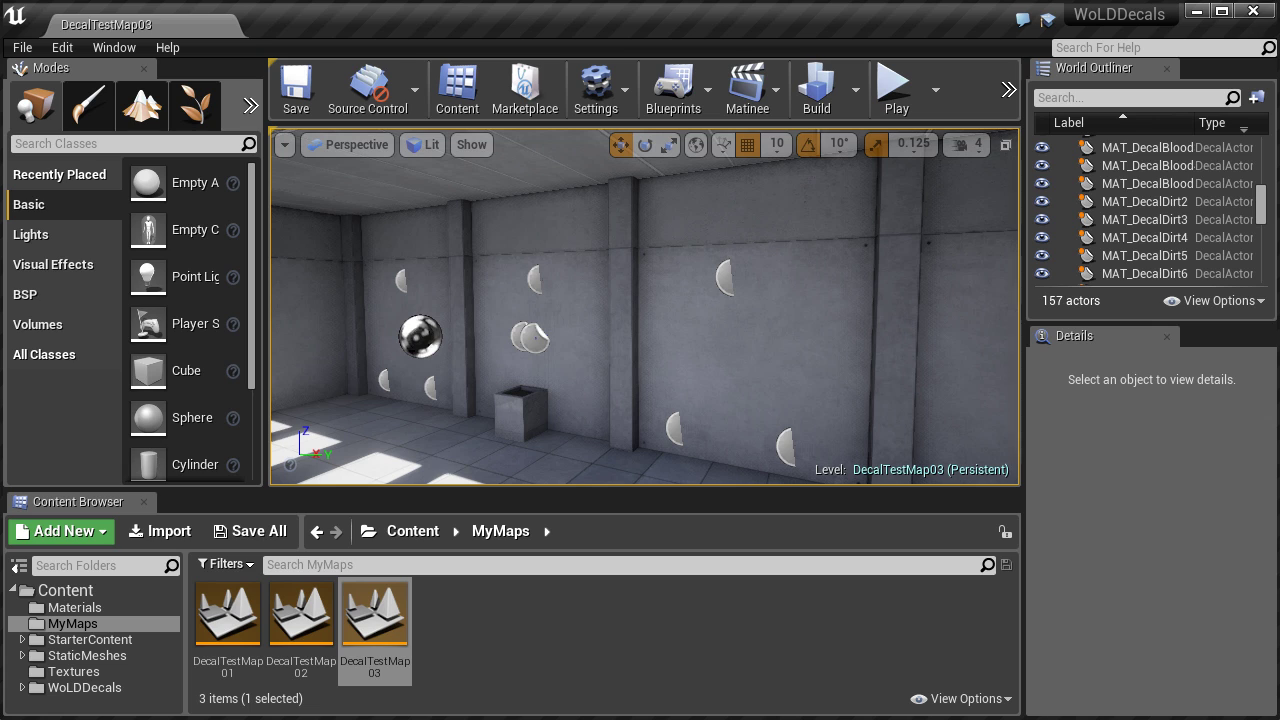
# Step: Open MAT_DecalPoster from the WoLDDecals Materials folder in the material editor
pyautogui.click(84, 687)
pyautogui.doubleClick(220, 612)
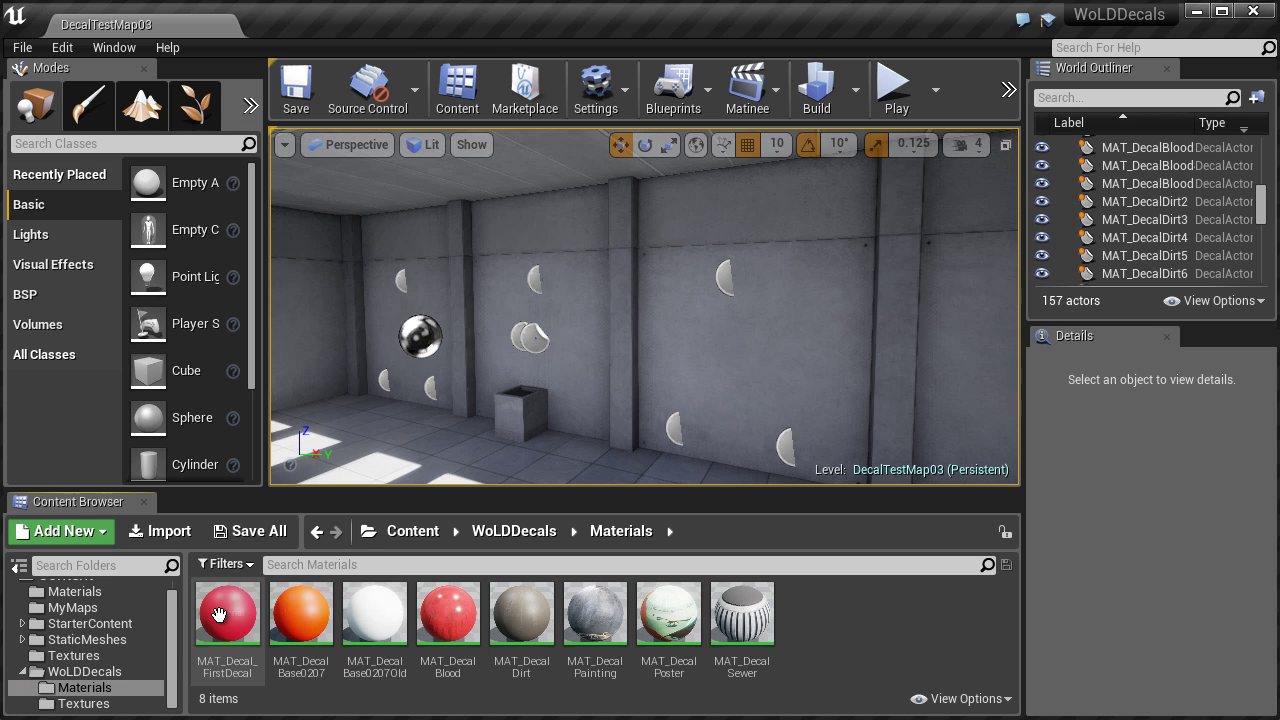
pyautogui.doubleClick(667, 612)
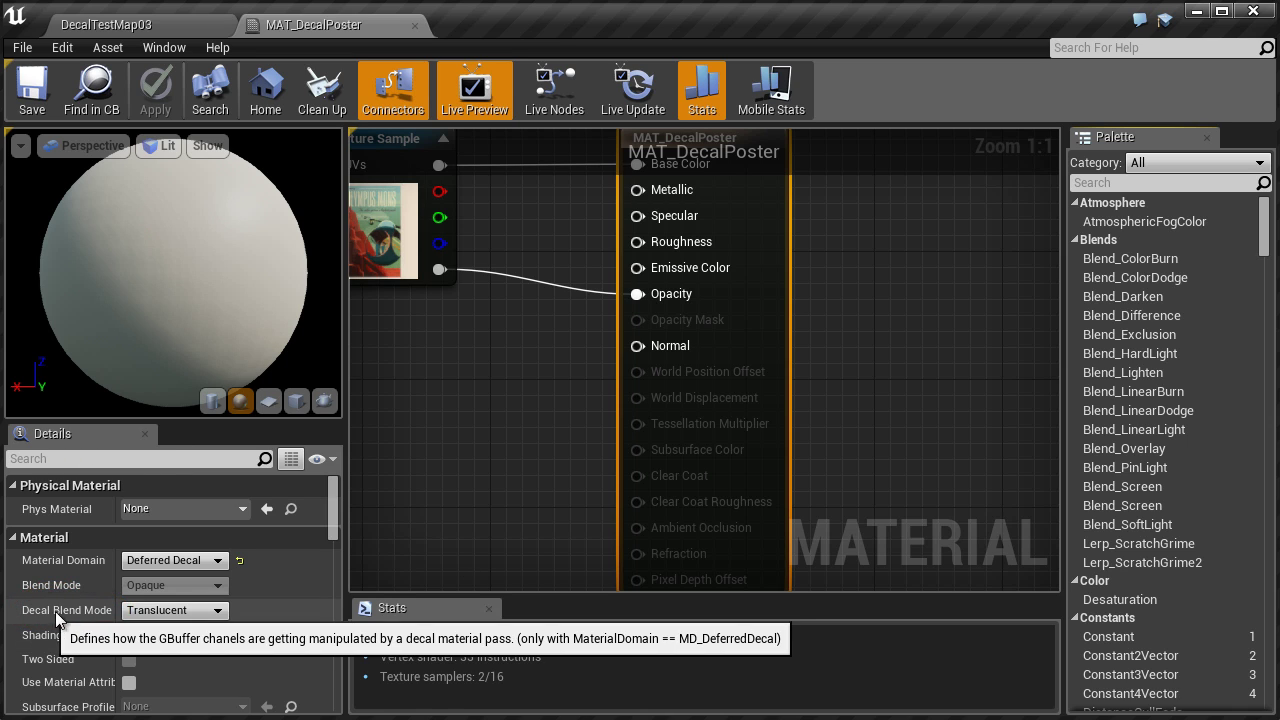
# Step: Set MAT_DecalPoster's Decal Blend Mode to DBuffer Translucent Color, then apply, save and close it
pyautogui.click(190, 612)
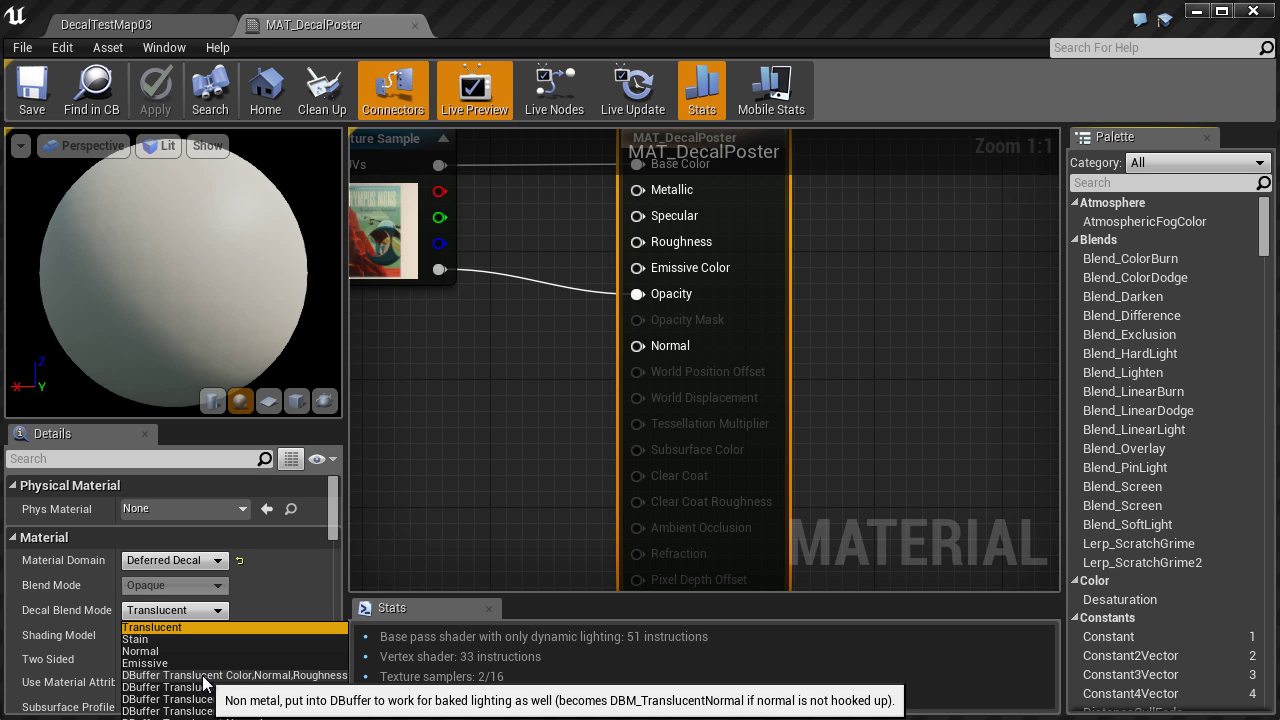
pyautogui.click(462, 450)
pyautogui.press('Home')
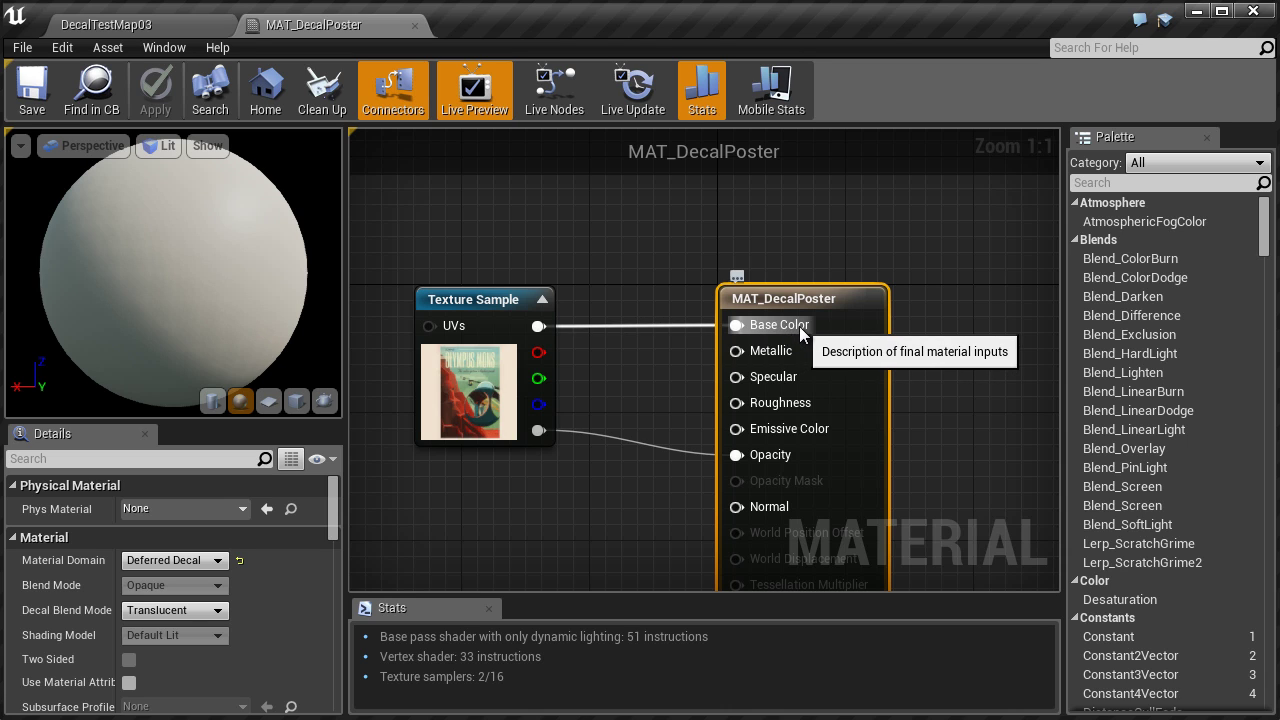
pyautogui.click(175, 610)
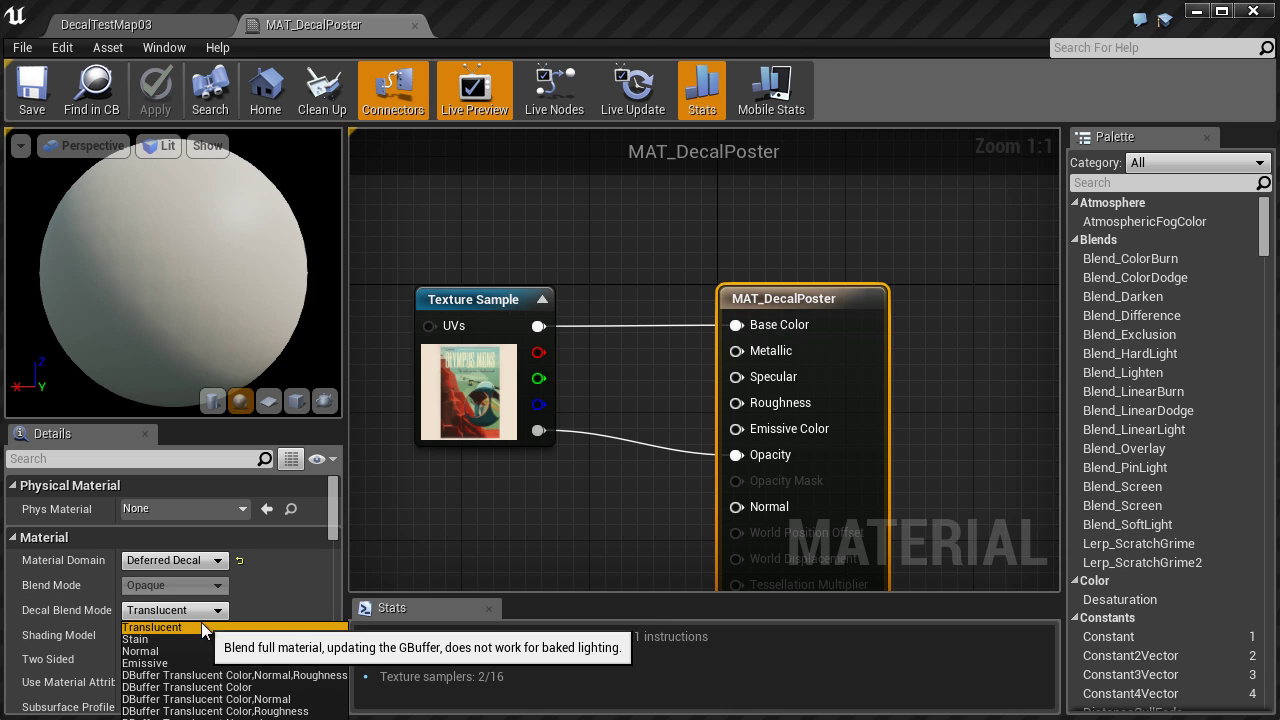
pyautogui.click(196, 688)
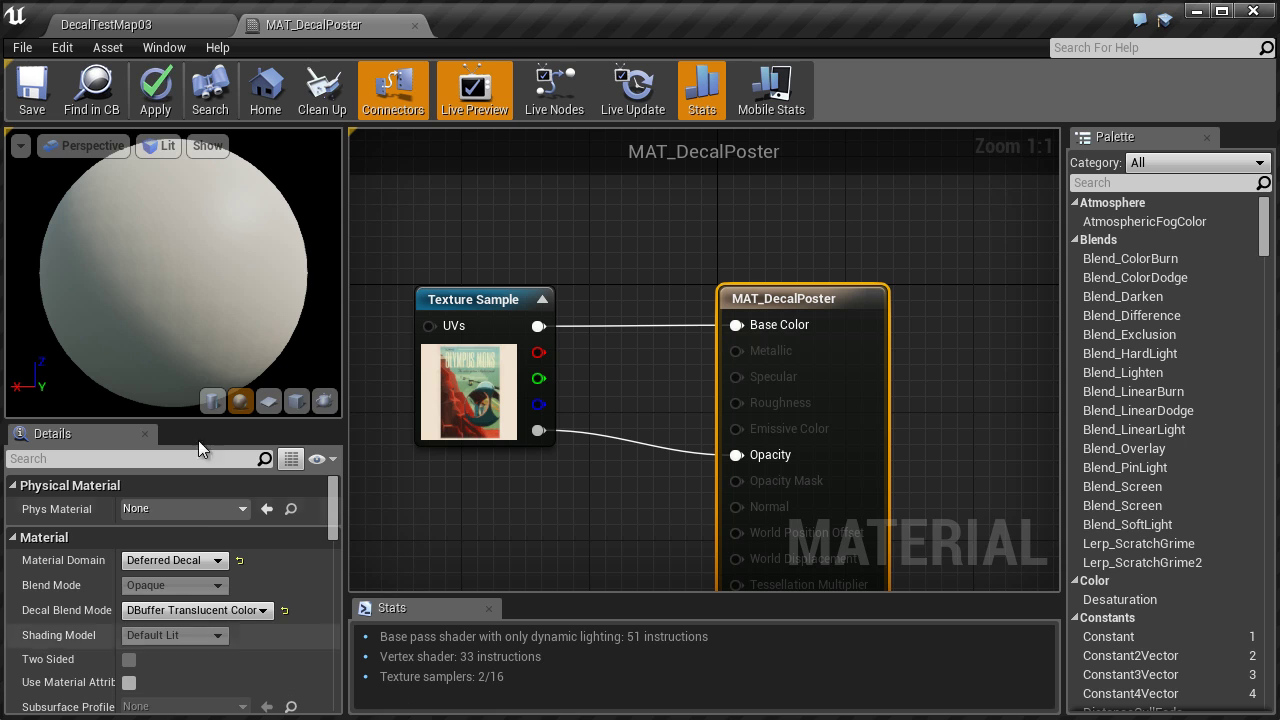
pyautogui.click(155, 90)
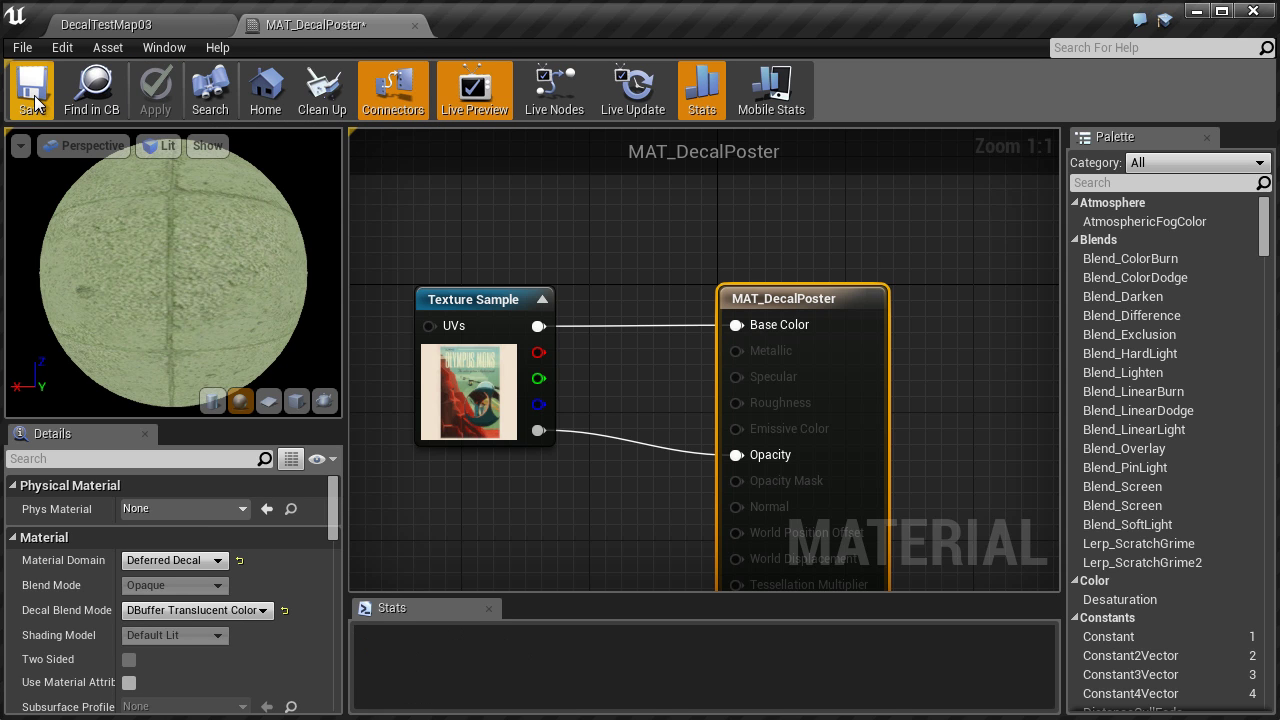
pyautogui.click(33, 100)
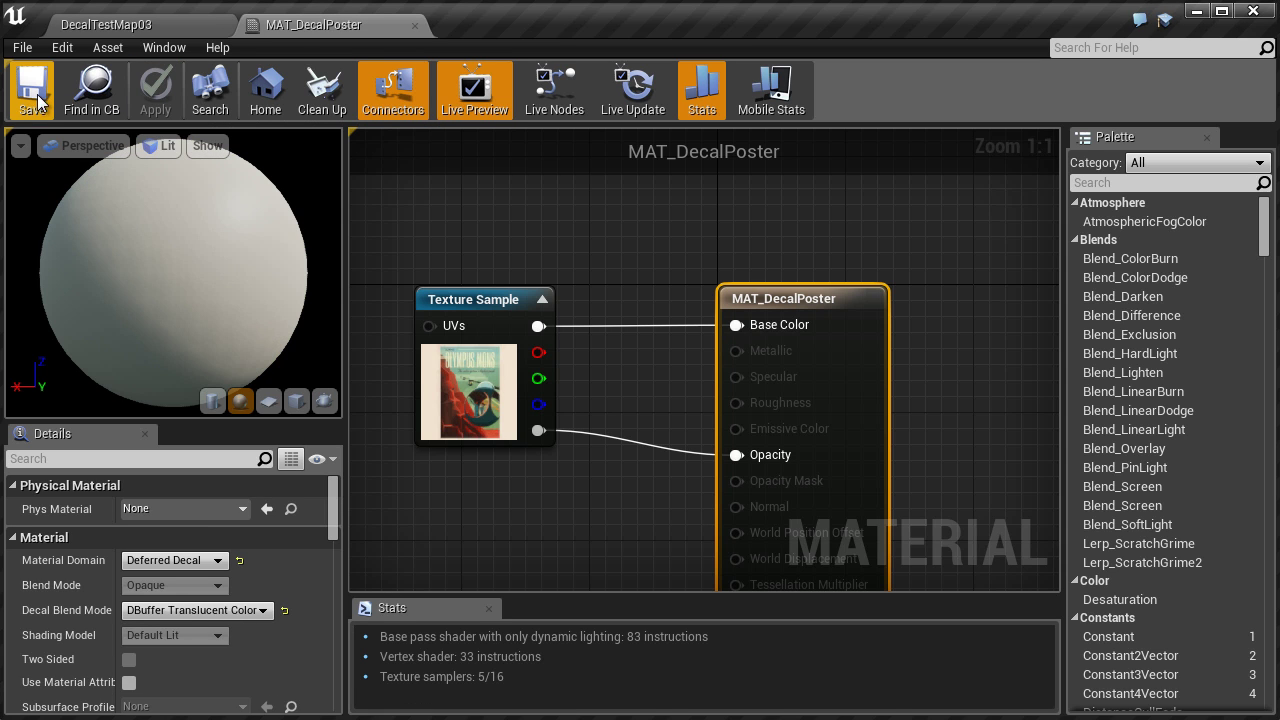
pyautogui.click(415, 25)
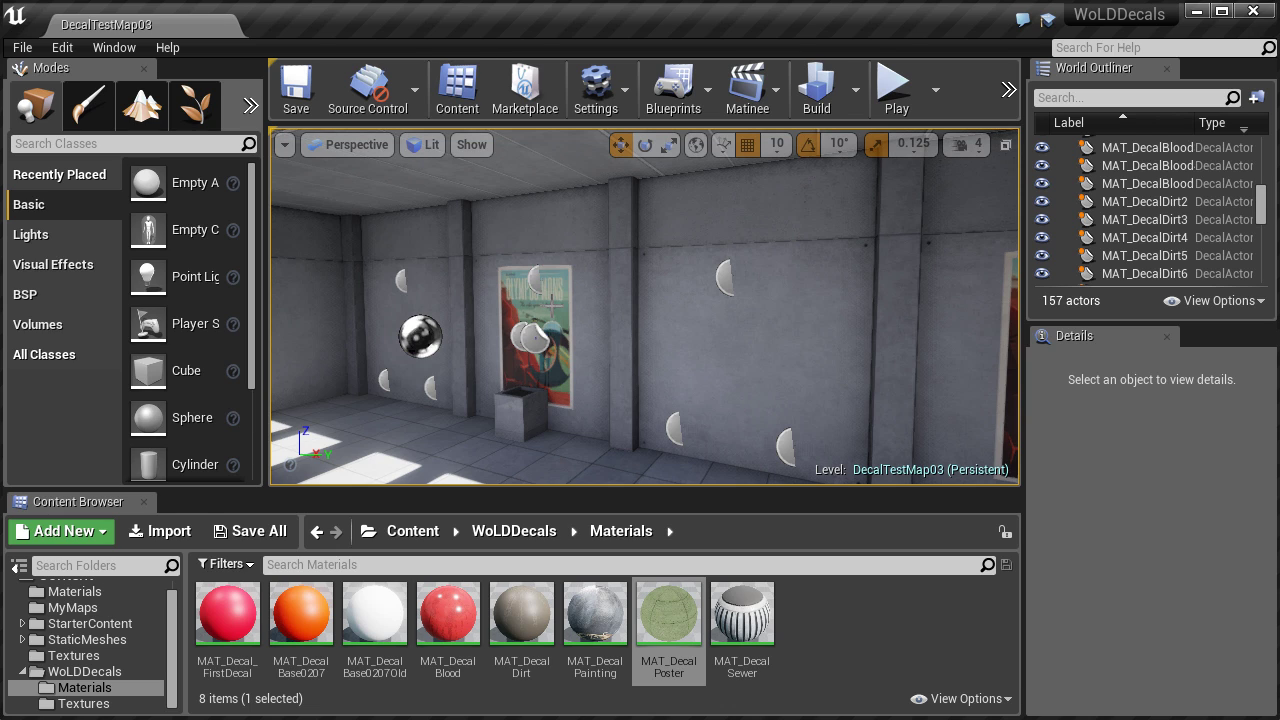
# Step: Switch MAT_DecalSewer to DBuffer Translucent Color,Normal,Roughness blend mode, then apply, save and close it
pyautogui.doubleClick(745, 612)
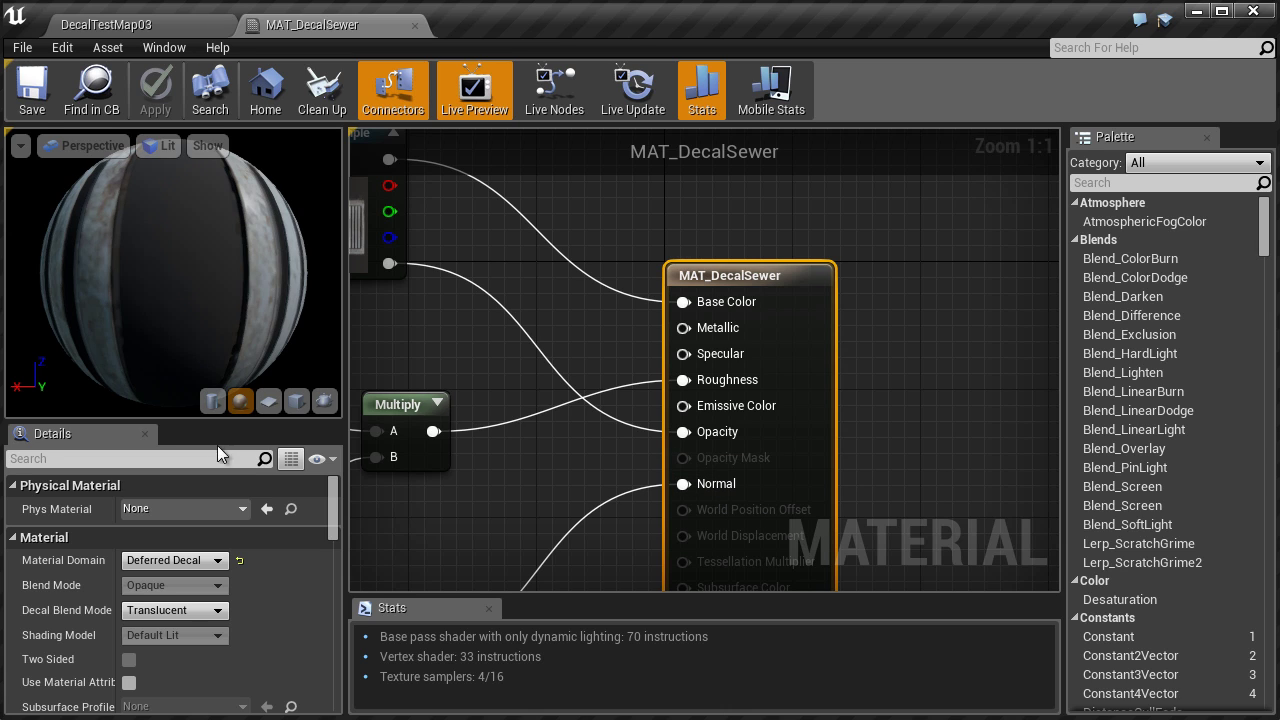
pyautogui.moveTo(217, 421); pyautogui.dragTo(217, 347)
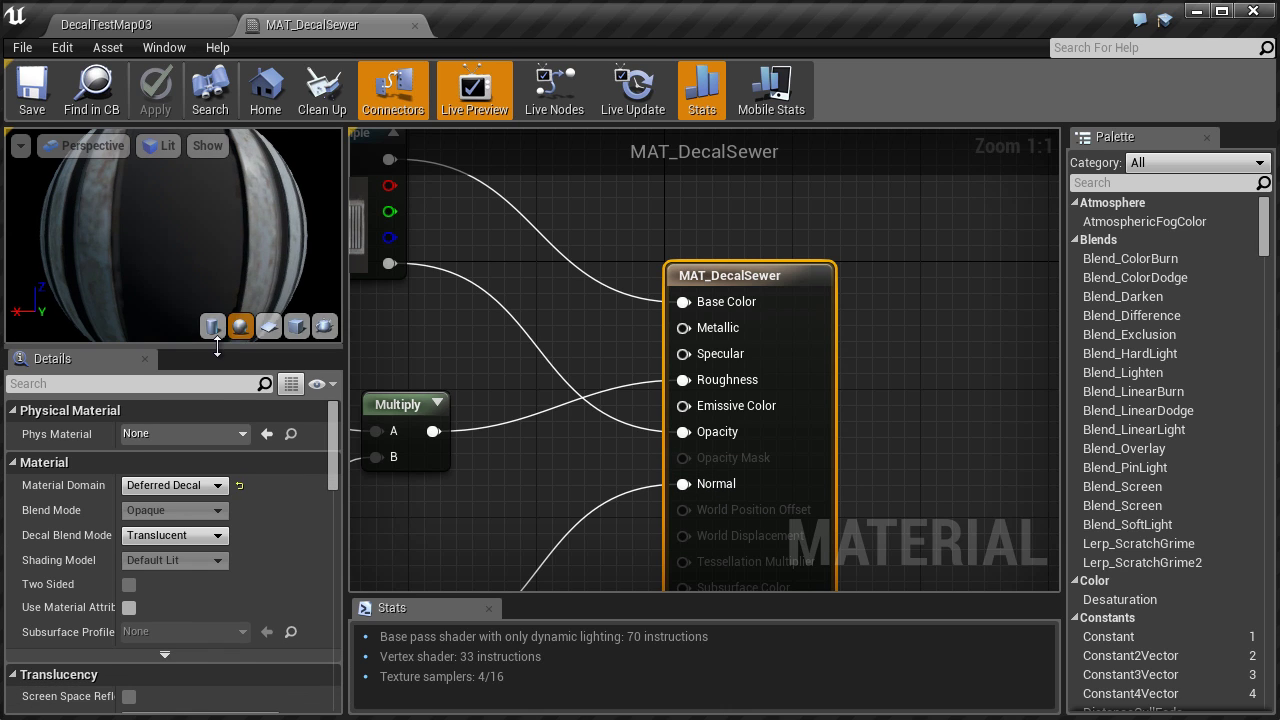
pyautogui.click(215, 533)
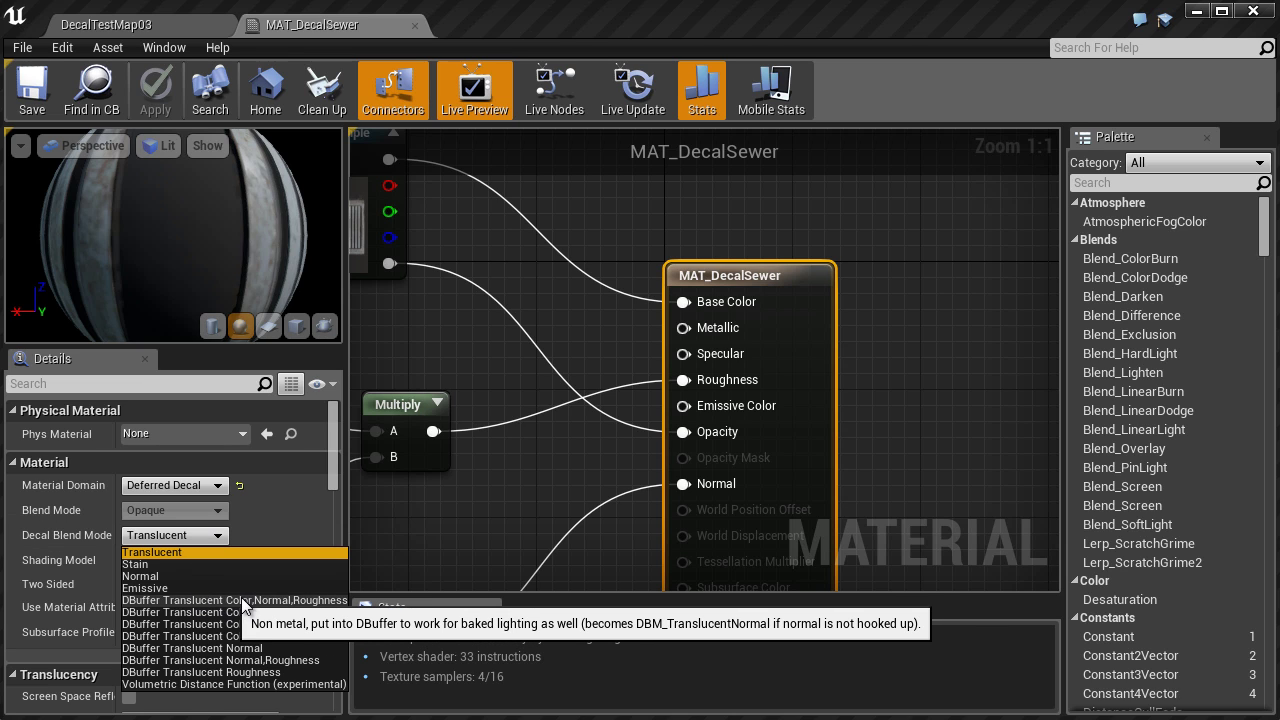
pyautogui.click(298, 598)
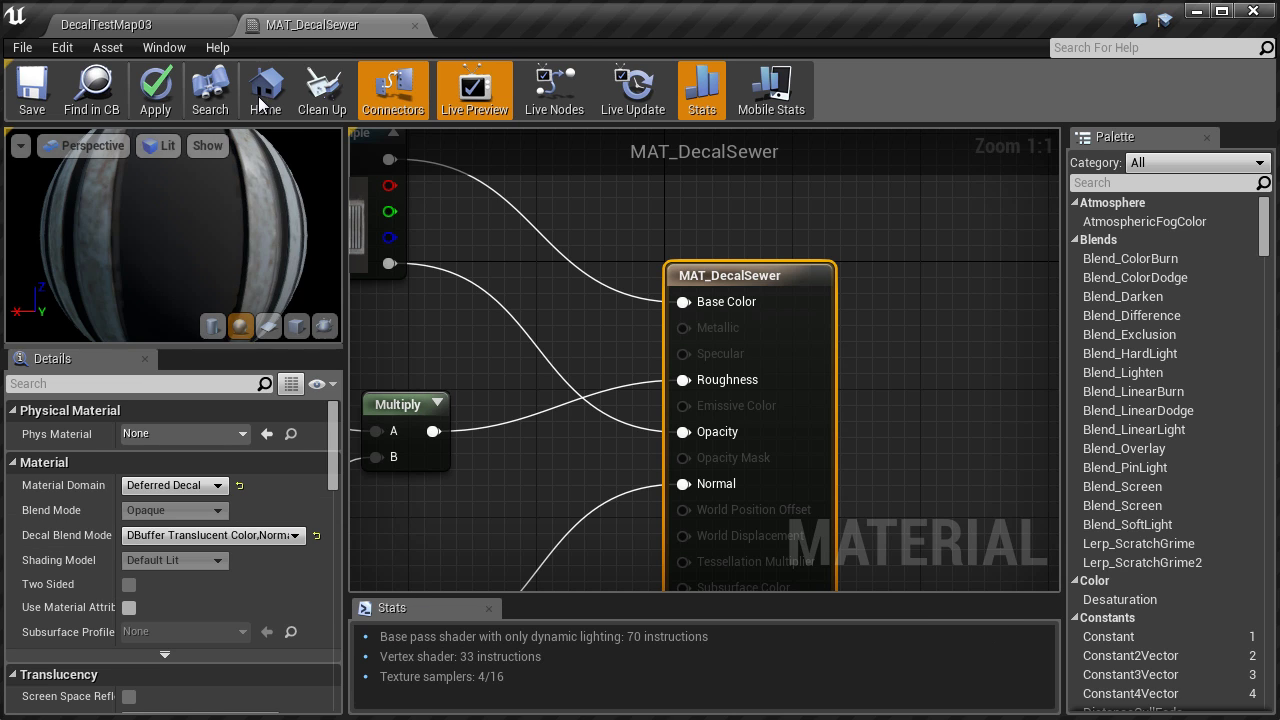
pyautogui.click(155, 92)
pyautogui.click(31, 93)
pyautogui.click(415, 25)
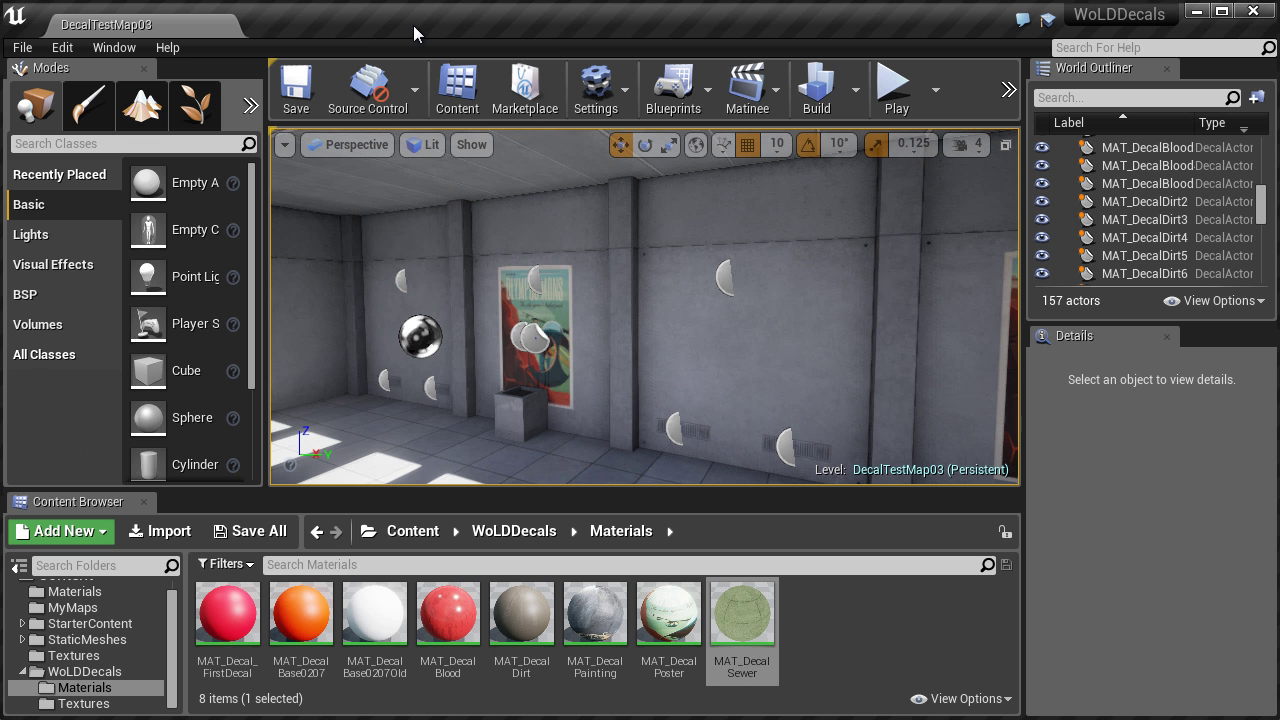
# Step: From the selected dirt decal, set MAT_DecalDirt to DBuffer Translucent Color, then apply, save and close it
pyautogui.click(727, 280)
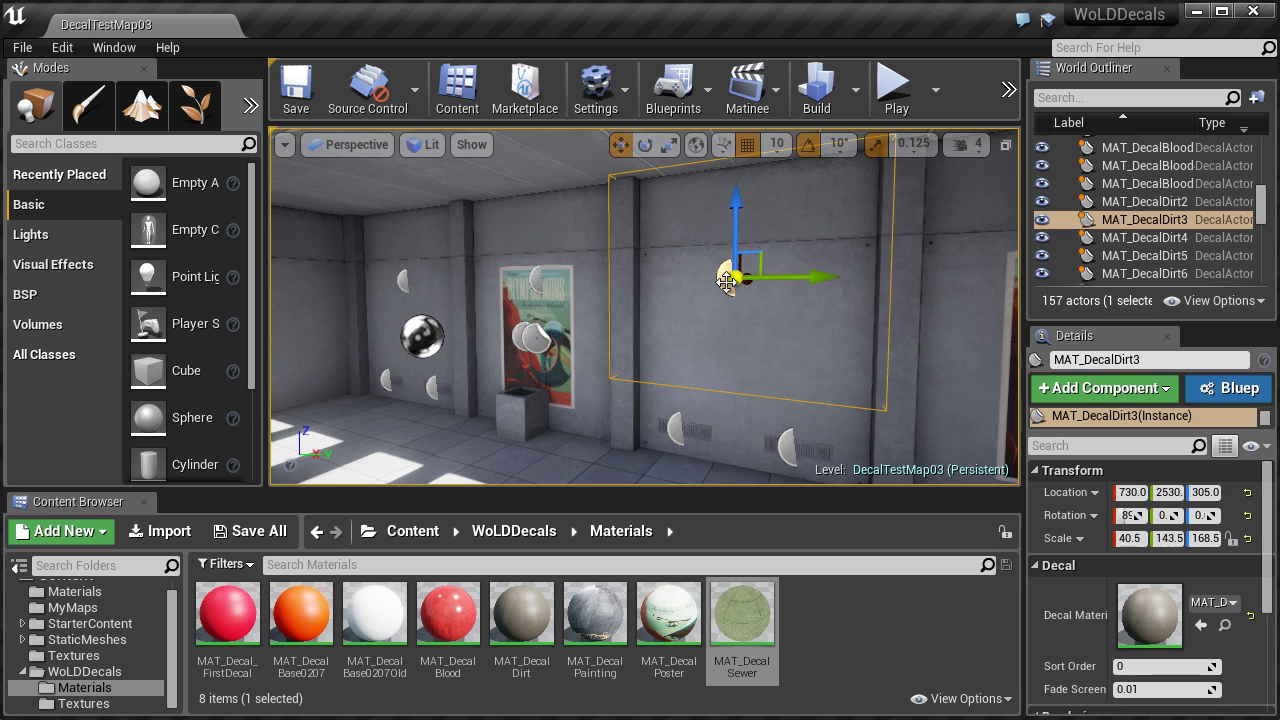
pyautogui.doubleClick(502, 595)
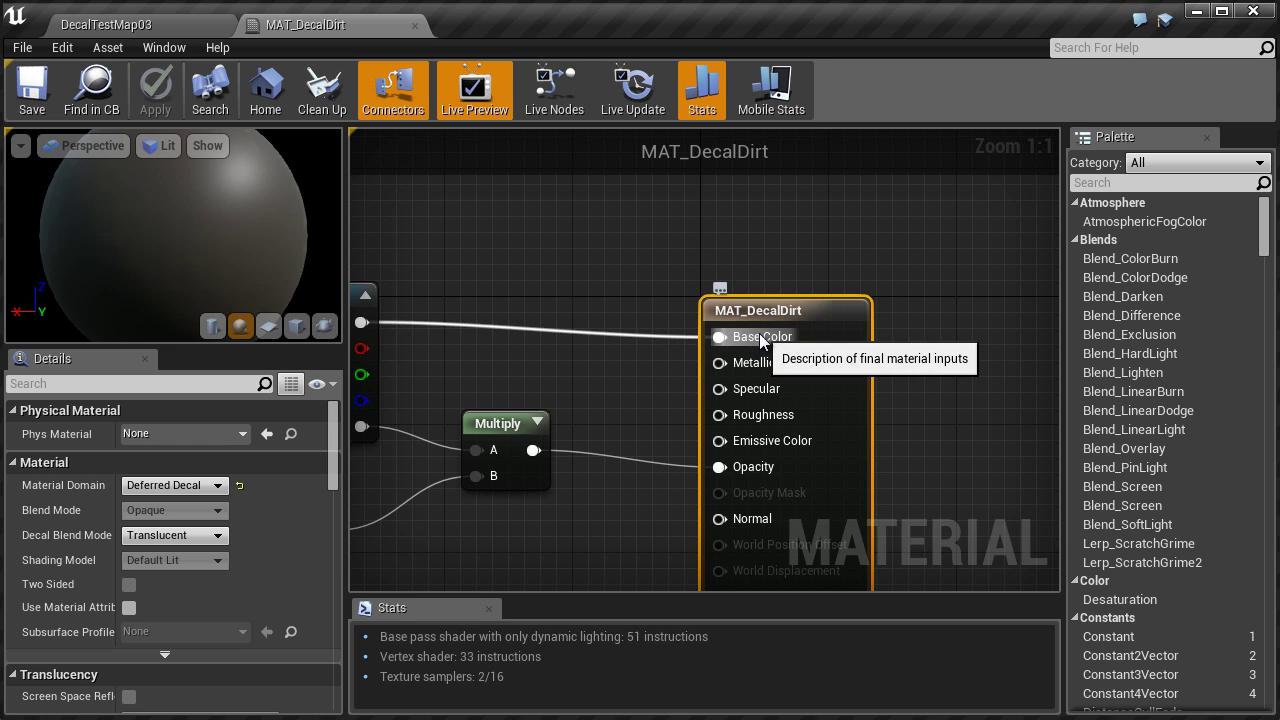
pyautogui.click(219, 536)
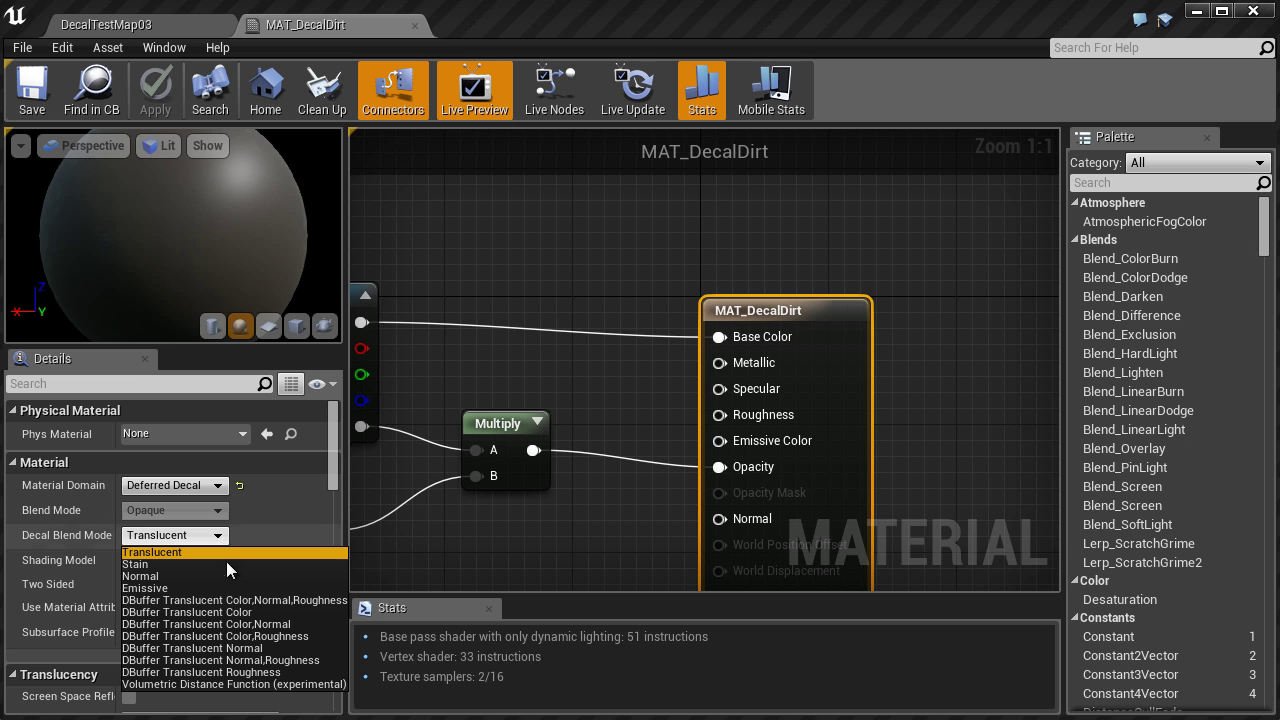
pyautogui.click(237, 612)
pyautogui.click(156, 104)
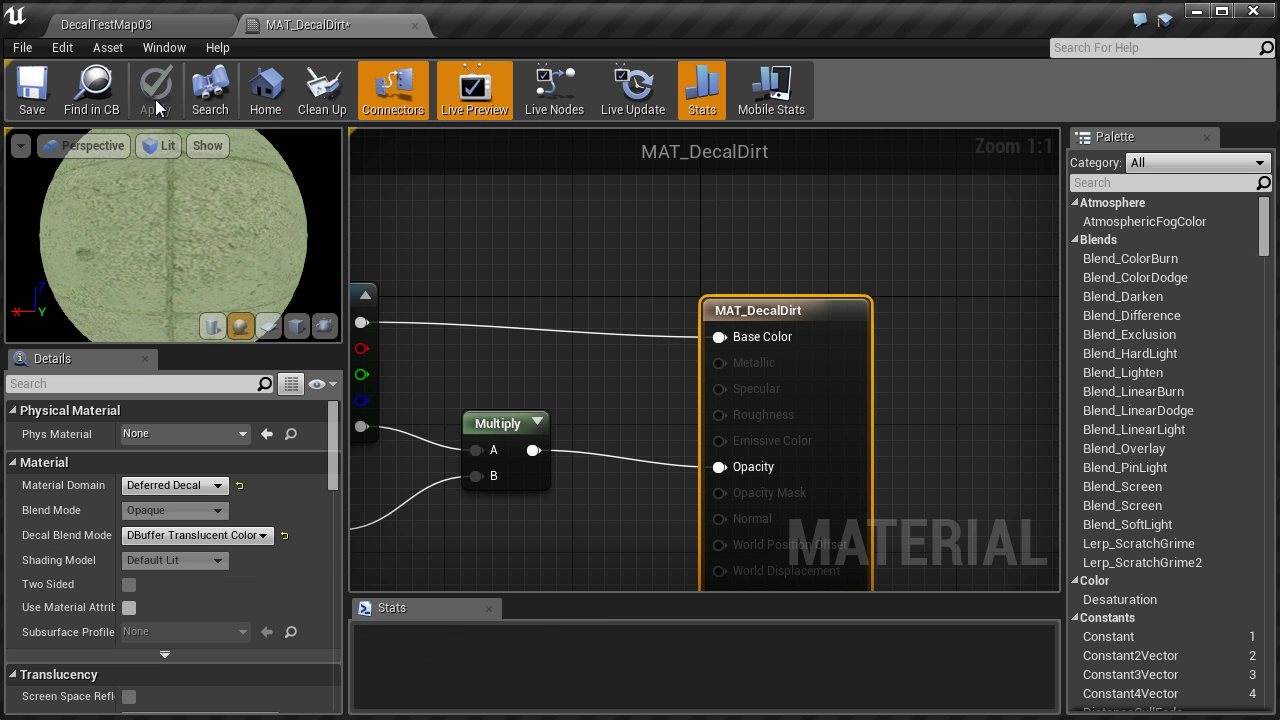
pyautogui.click(32, 90)
pyautogui.click(415, 27)
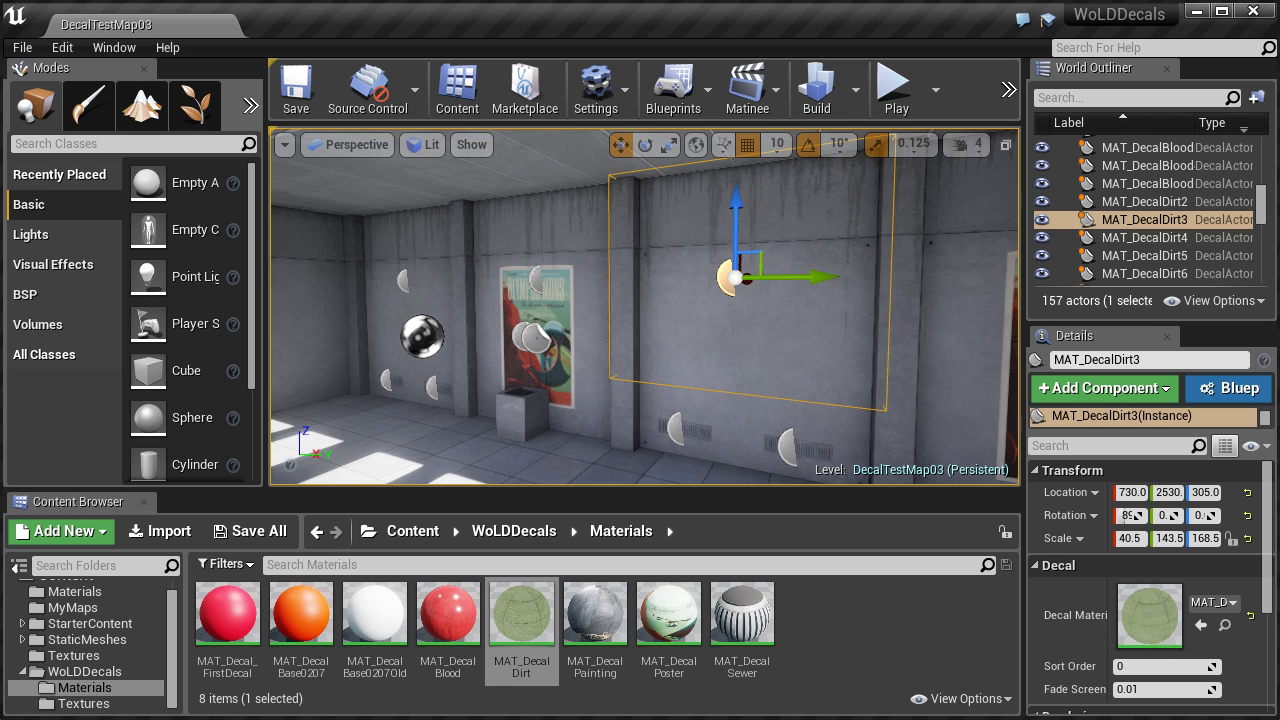
# Step: Fly out to the outdoor test walls, select the MAT_DecalBlood2 decal and locate its material with Ctrl+B
pyautogui.moveTo(850, 361)
pyautogui.mouseDown(button='right')
pyautogui.moveTo(723, 357)
pyautogui.moveTo(890, 352)
pyautogui.moveTo(857, 343)
pyautogui.moveTo(899, 369)
pyautogui.mouseUp(button='right')
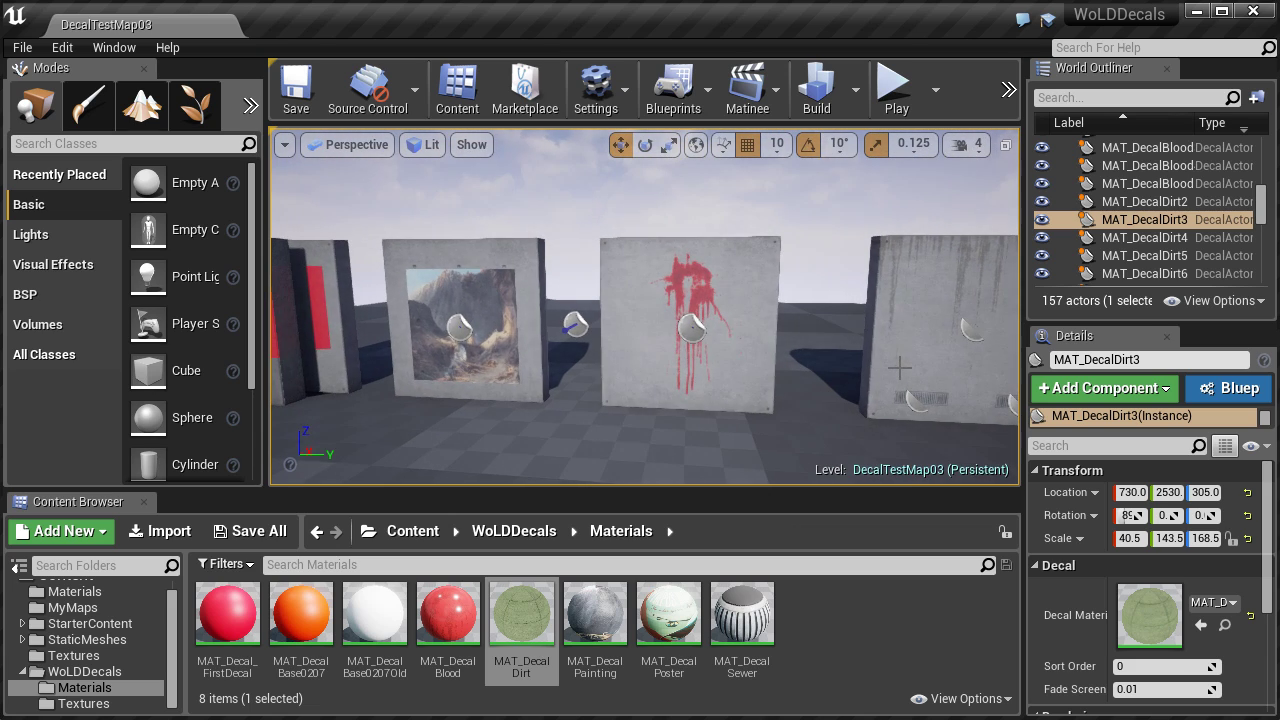
pyautogui.click(693, 328)
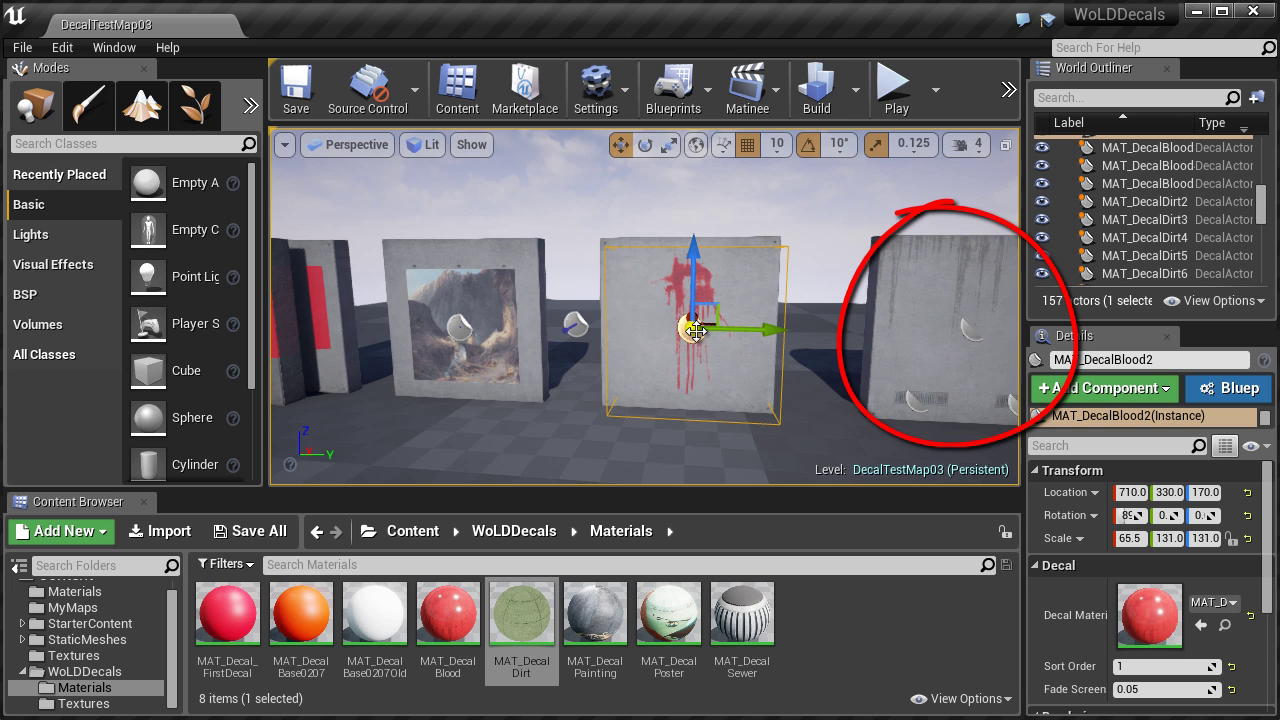
pyautogui.hotkey('ctrl', 'b')
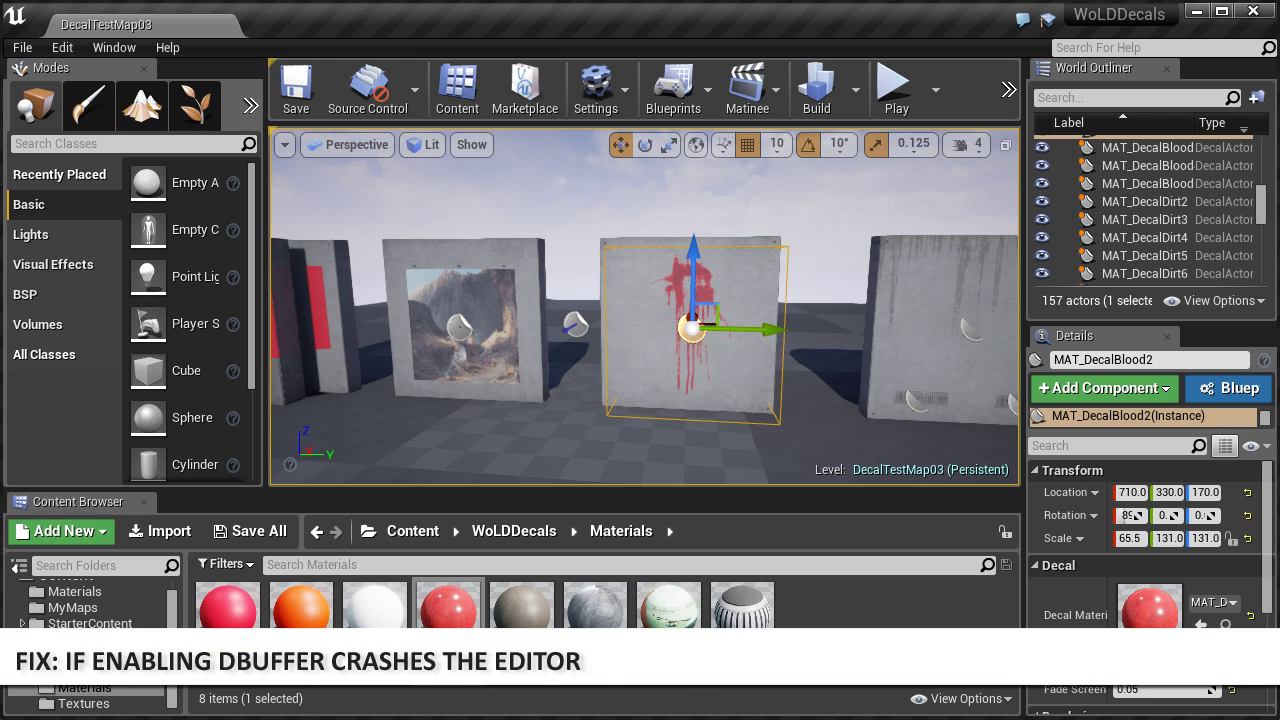
# Step: Check DBuffer Decals in Rendering settings, then show the WoLDDecals project in its folder from the launcher
pyautogui.click(62, 47)
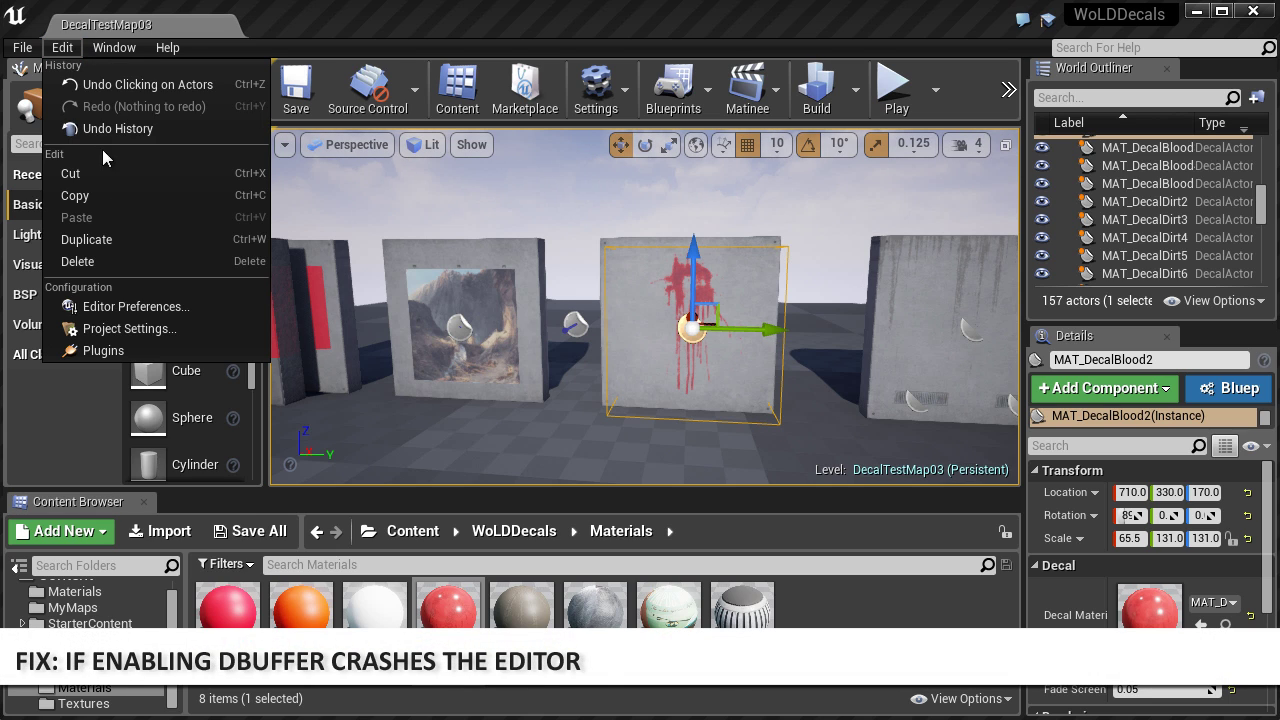
pyautogui.click(142, 331)
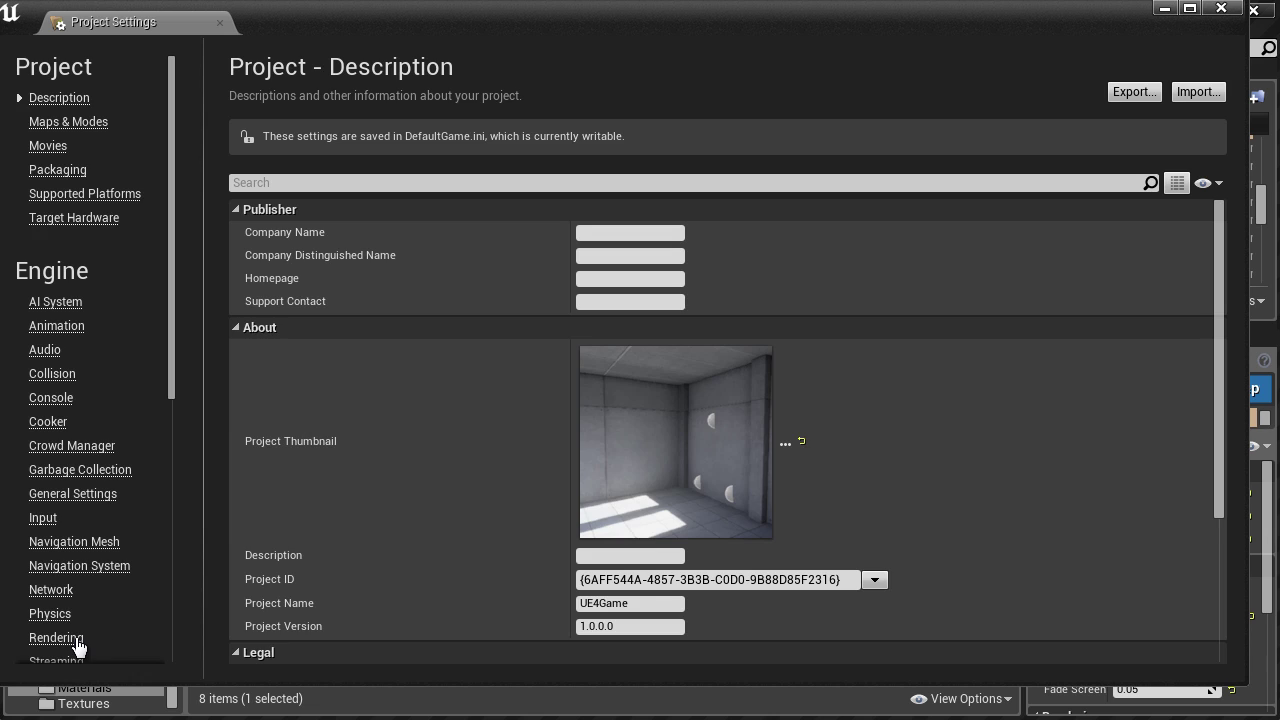
pyautogui.click(70, 638)
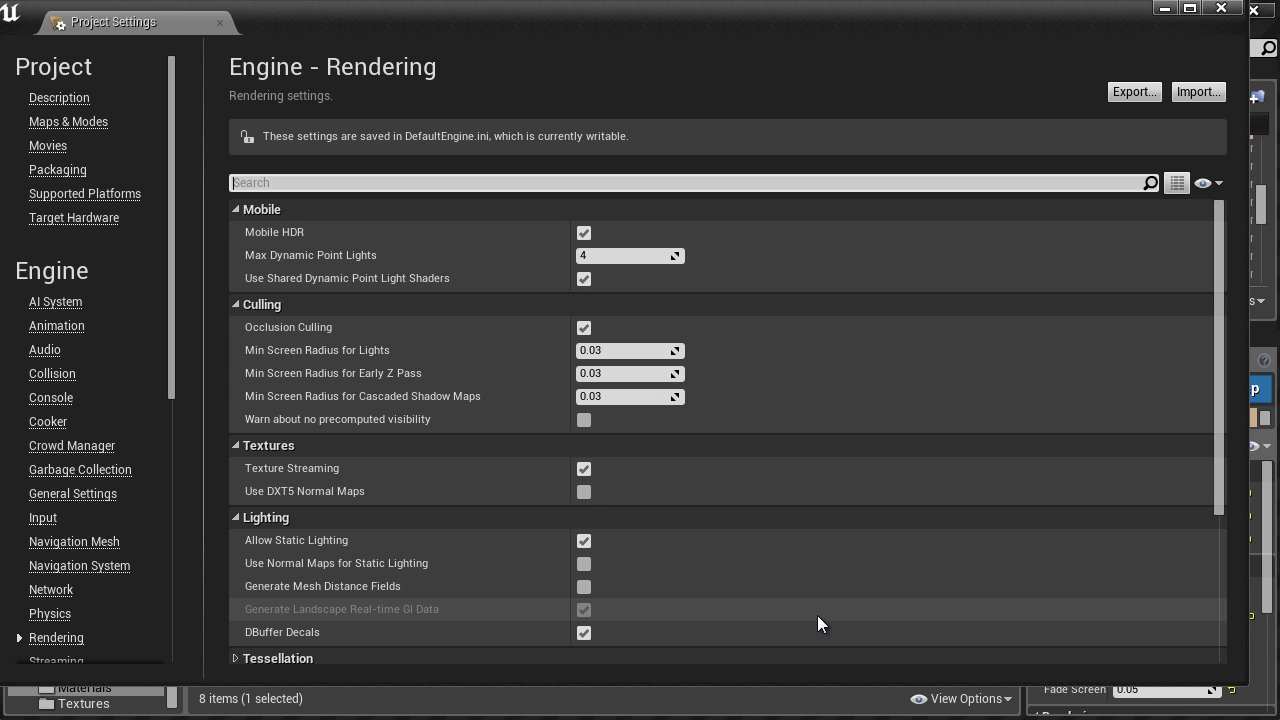
pyautogui.click(1221, 8)
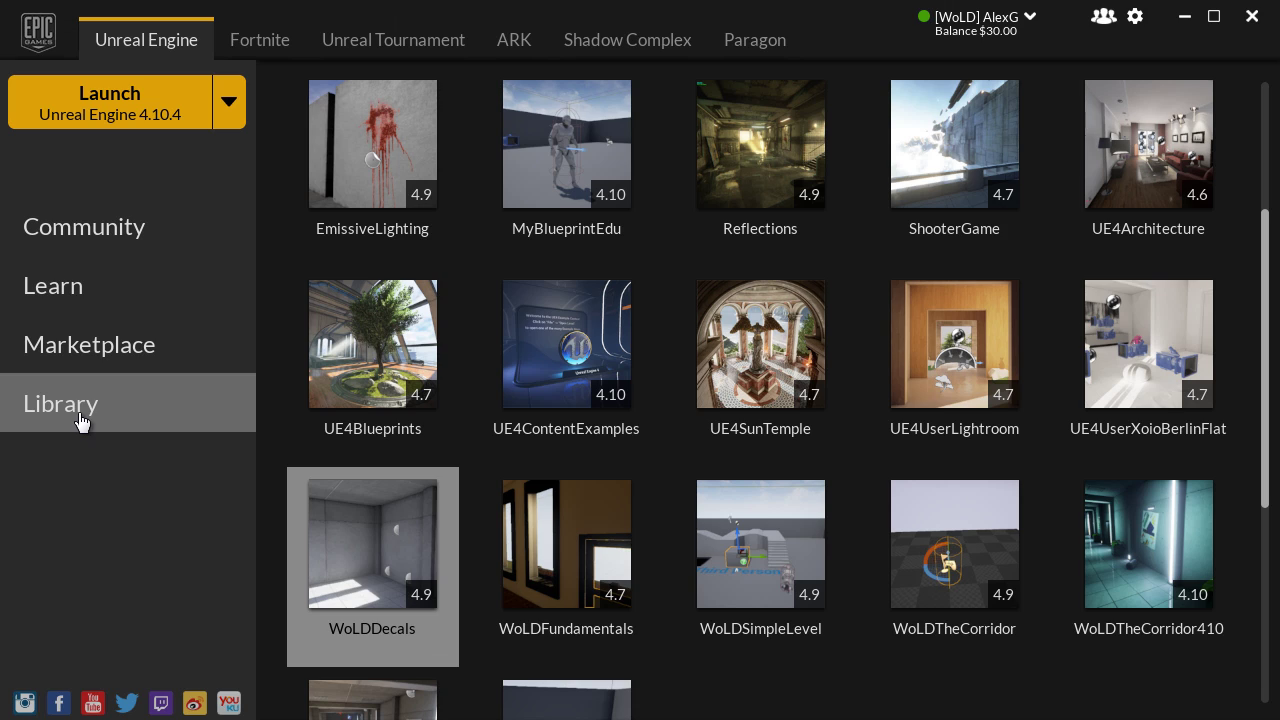
pyautogui.rightClick(335, 505)
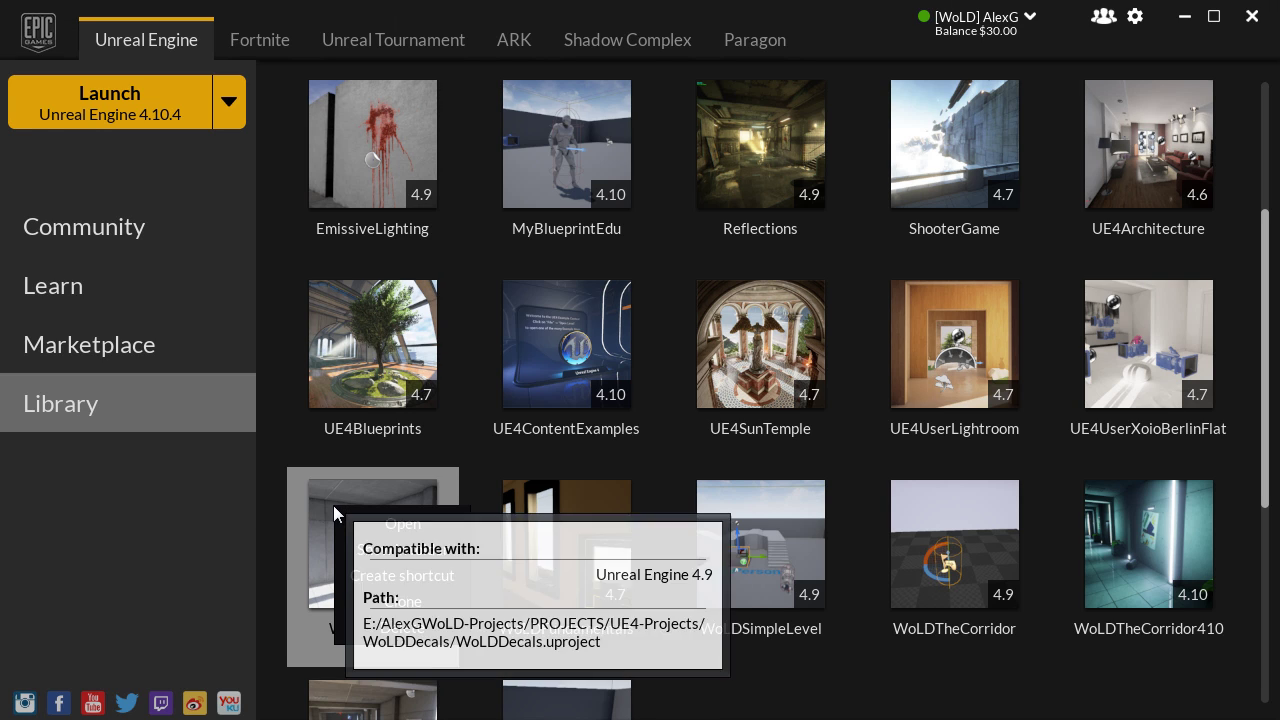
pyautogui.click(378, 552)
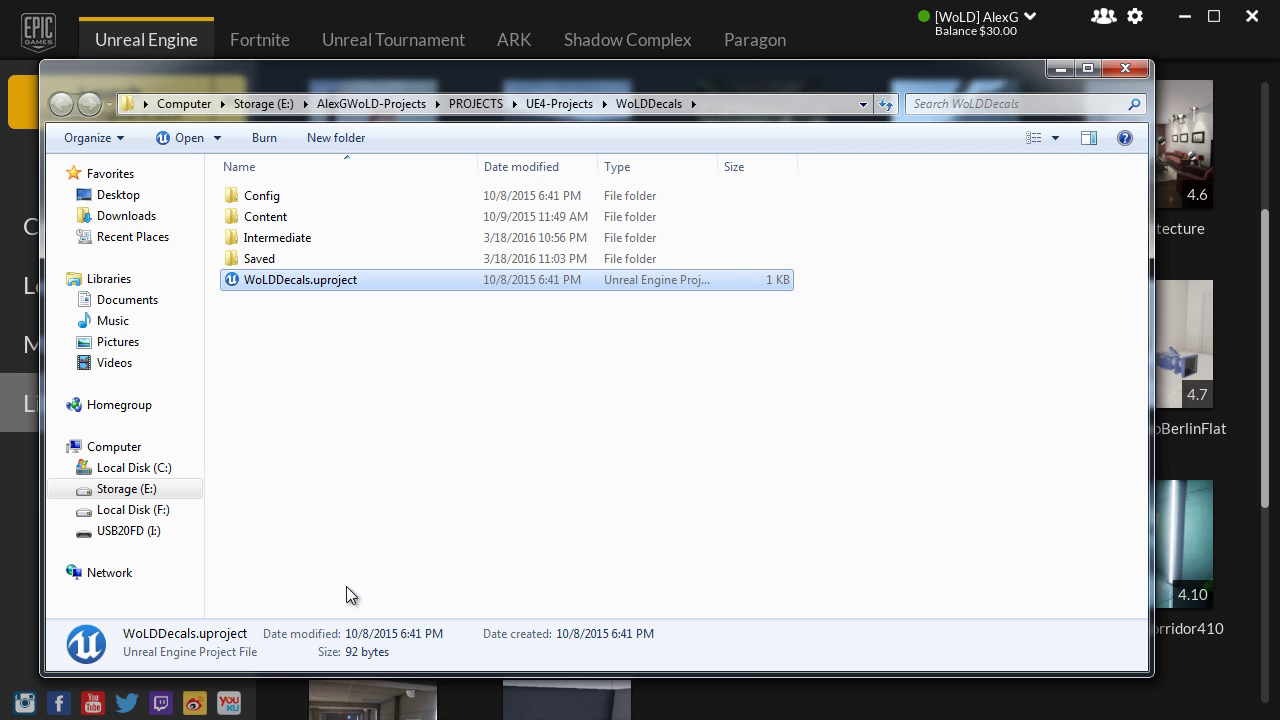
# Step: Open DefaultEngine.ini from the project's Config folder in Notepad and select the r.DBuffer value
pyautogui.doubleClick(289, 197)
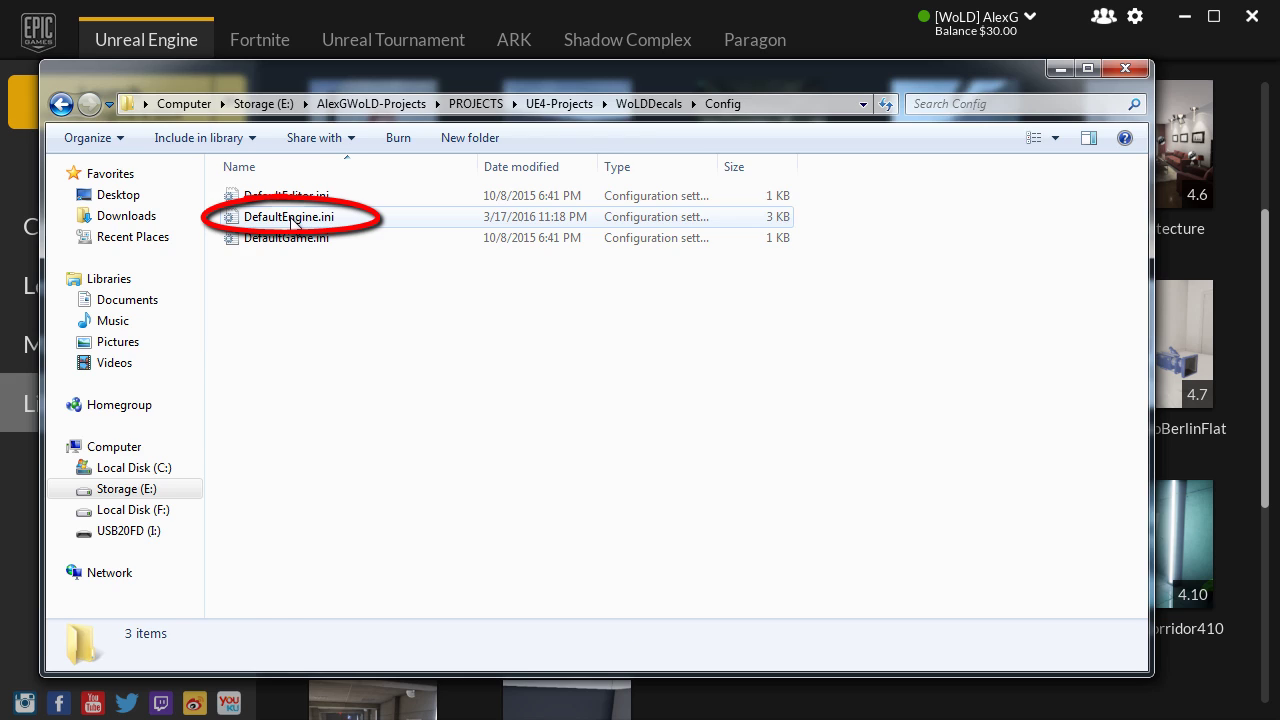
pyautogui.doubleClick(289, 217)
pyautogui.moveTo(272, 554); pyautogui.dragTo(136, 554)
# Step: Change the r.DBuffer line from True to False and save DefaultEngine.ini
pyautogui.click(273, 554)
pyautogui.press('BackSpace')
pyautogui.press('BackSpace')
pyautogui.press('BackSpace')
pyautogui.press('BackSpace')
pyautogui.write('False')
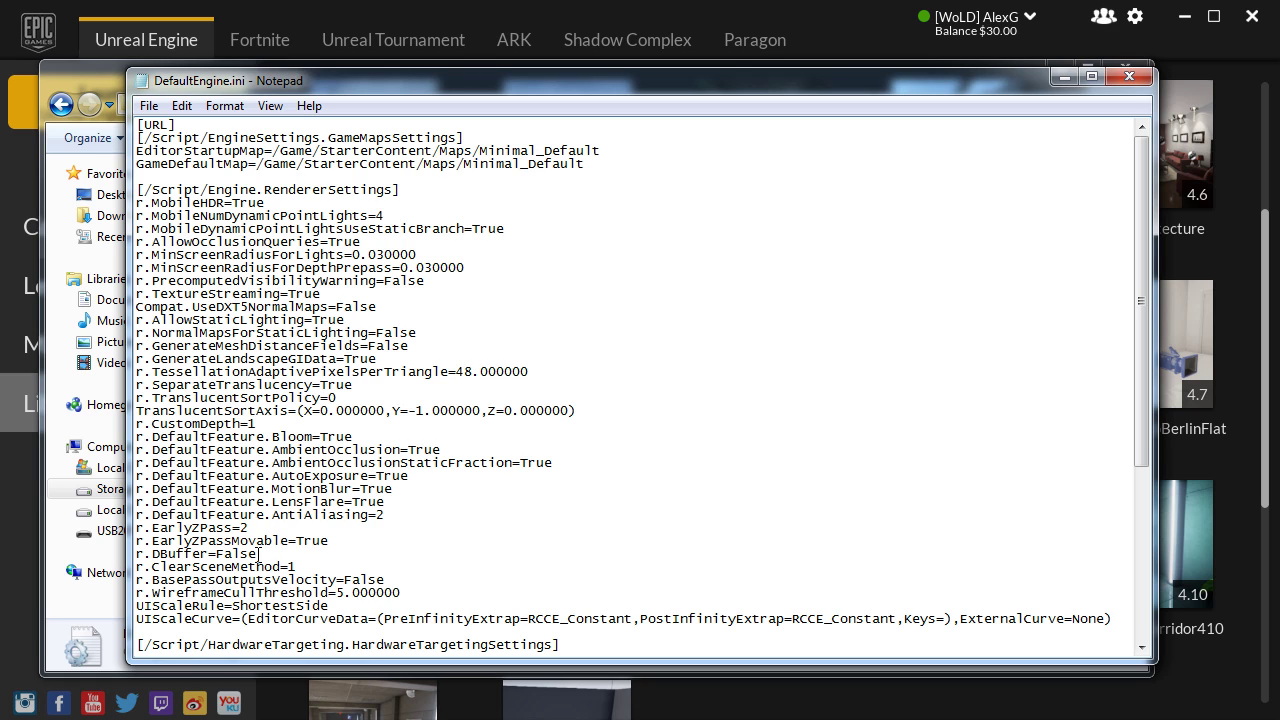
pyautogui.click(148, 105)
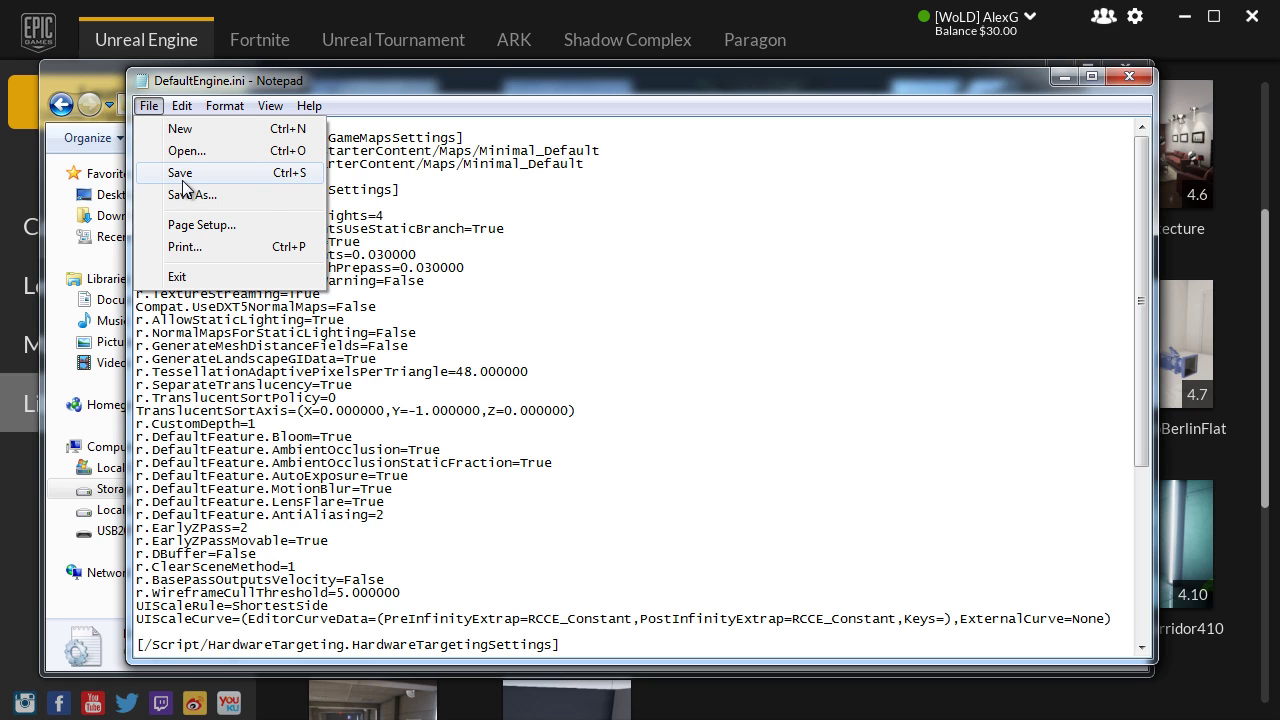
pyautogui.click(185, 176)
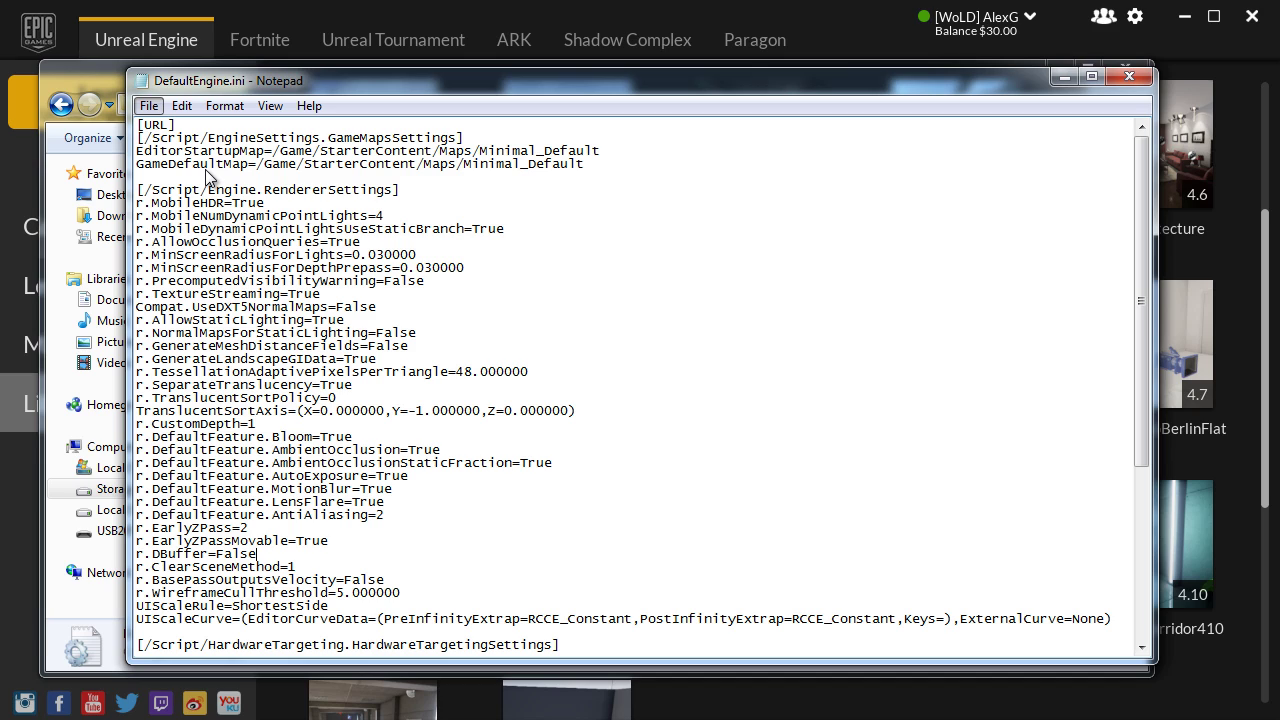